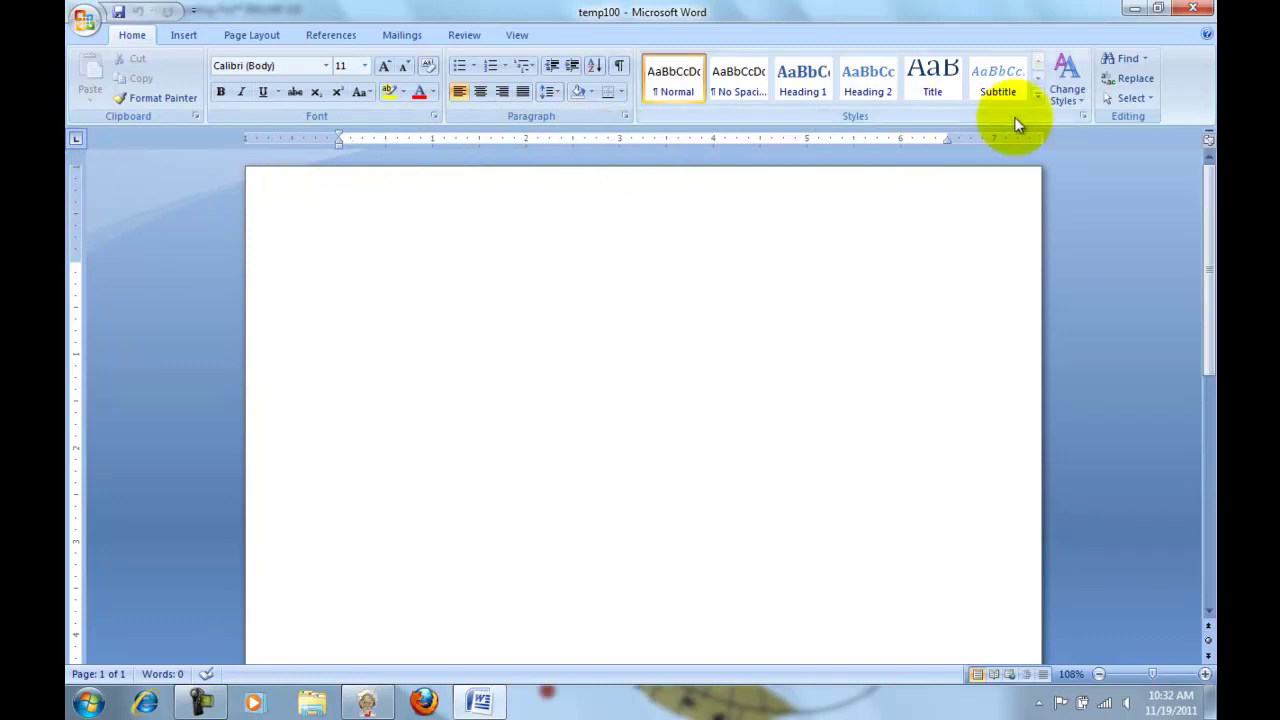
# Toggle the ruler off and back on, then add an empty line.
pyautogui.click(1209, 143)
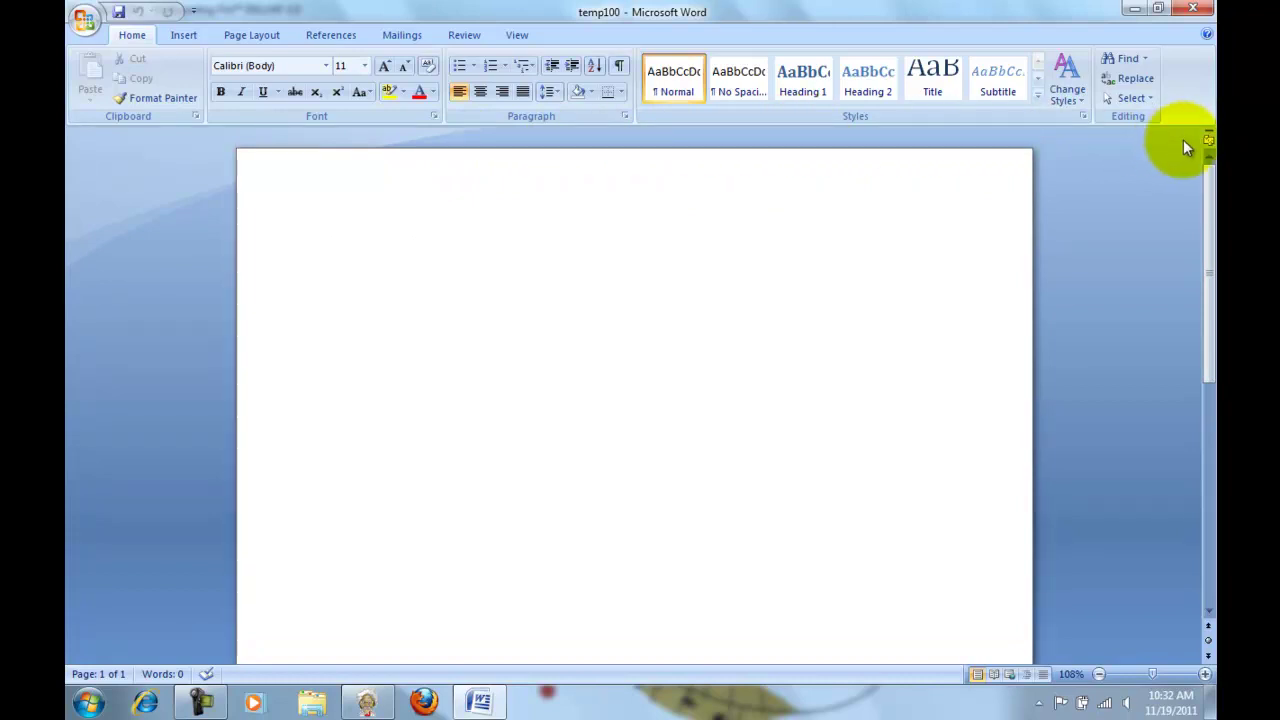
pyautogui.click(1209, 143)
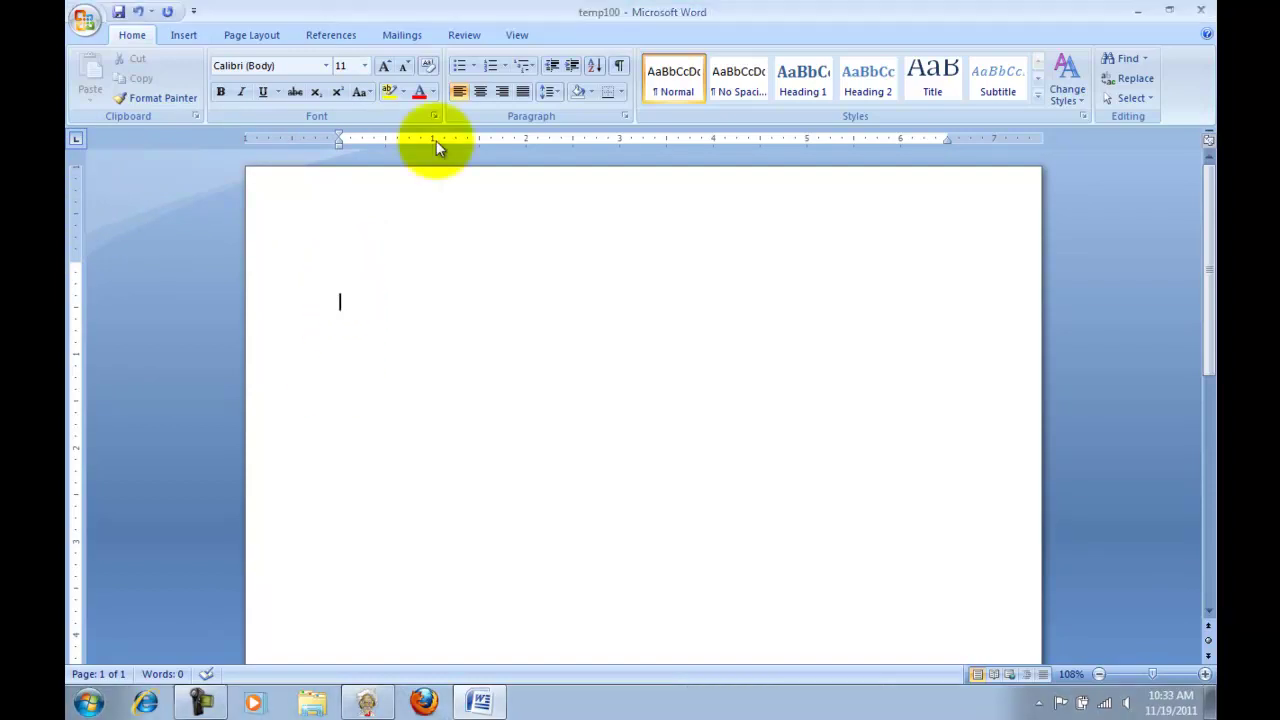
pyautogui.press('Return')
# Show formatting marks and add a fourth empty paragraph at the third paragraph mark.
pyautogui.click(620, 66)
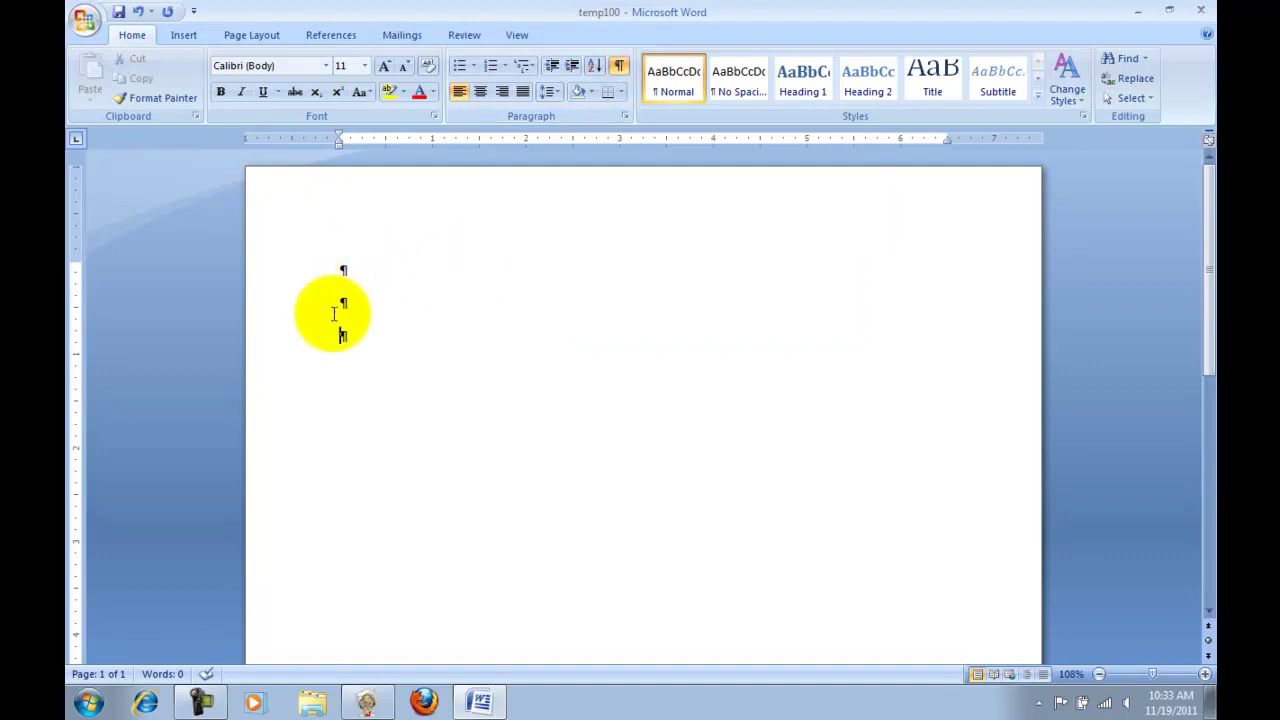
pyautogui.click(341, 350)
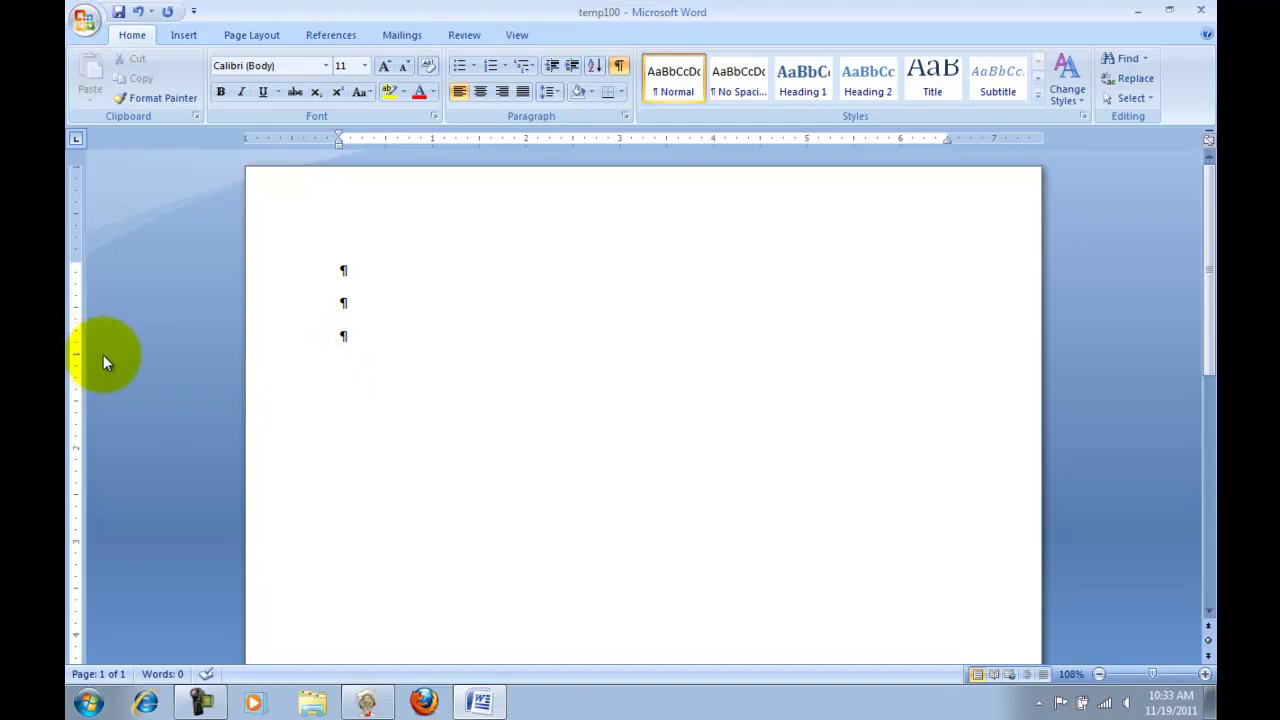
pyautogui.click(354, 337)
pyautogui.press('Return')
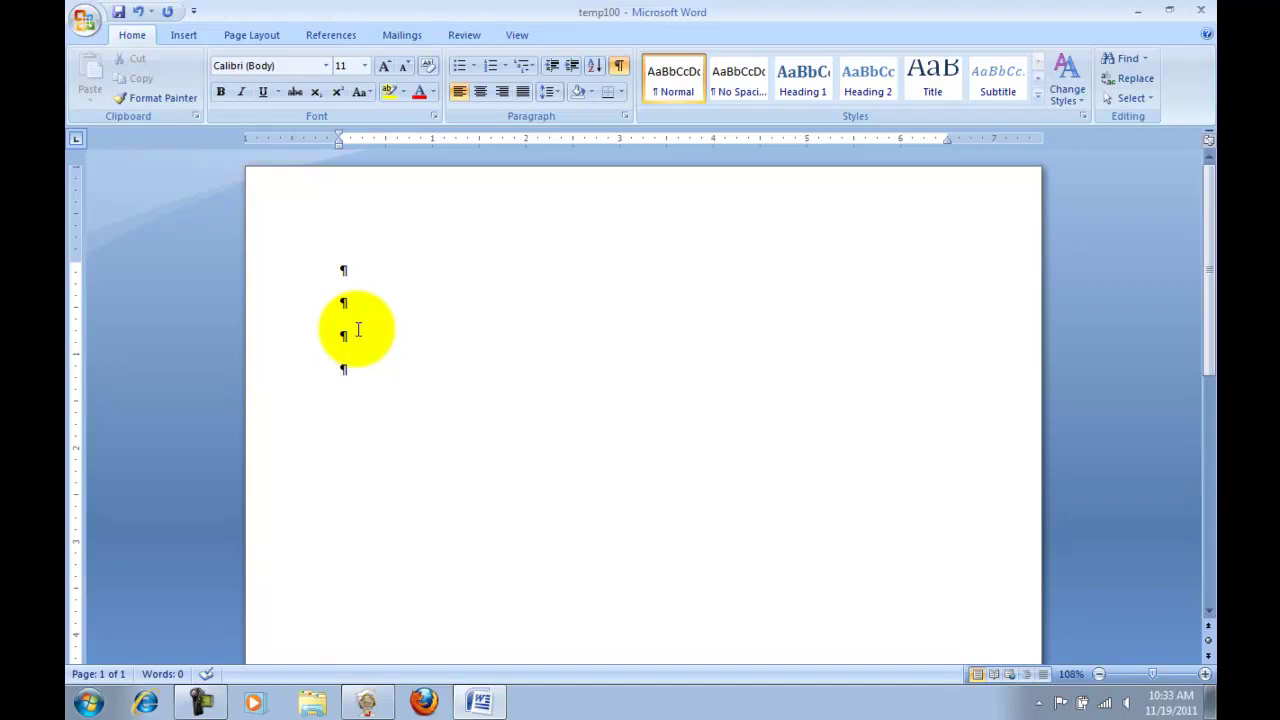
# Type the heading 'JENSEN BUSIESS CLUB AGENDA' and the date 'January 18, 2011', ending with an empty line.
pyautogui.write('JENSEN BUSIESS CLUB AGENDA')
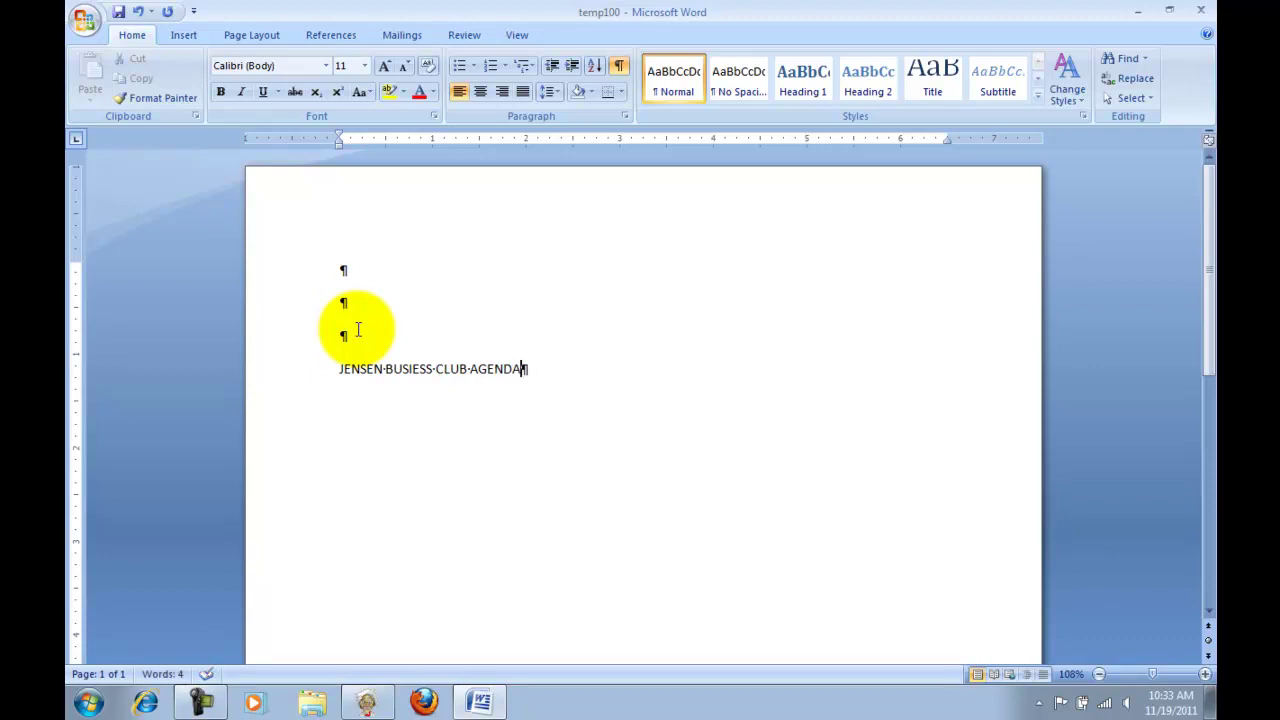
pyautogui.press('Return')
pyautogui.write('January 18, ')
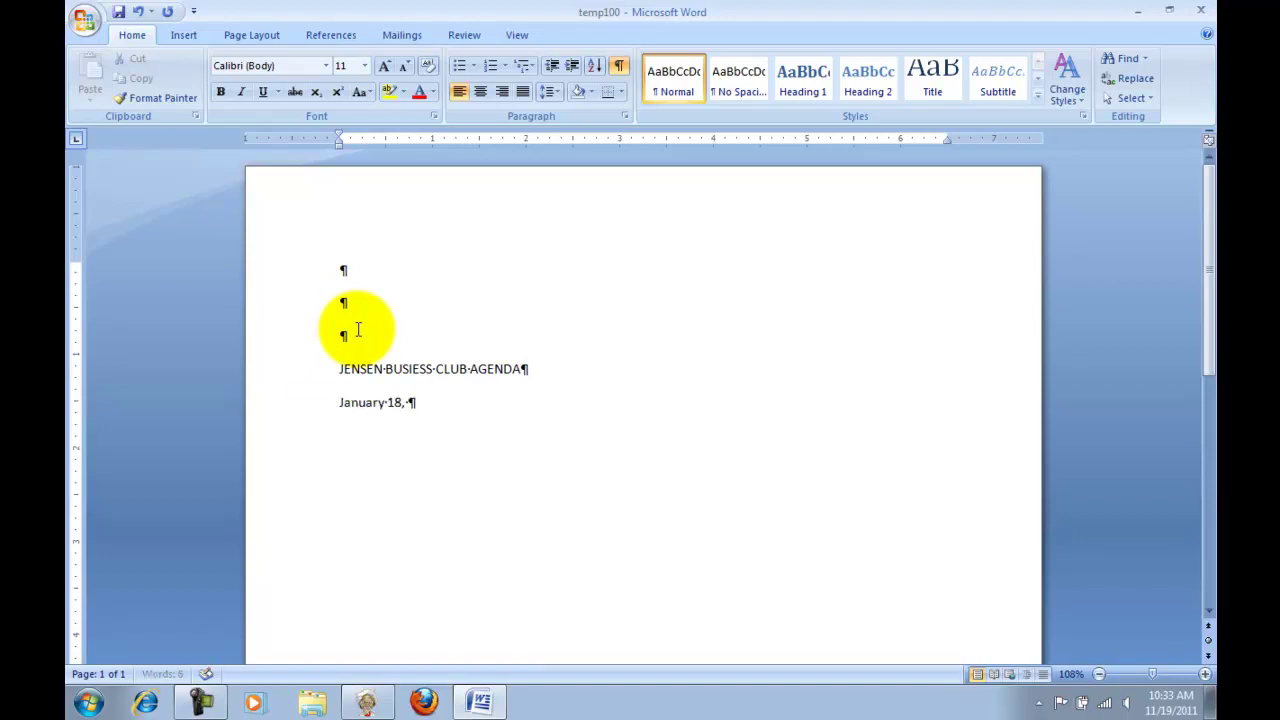
pyautogui.write('2011')
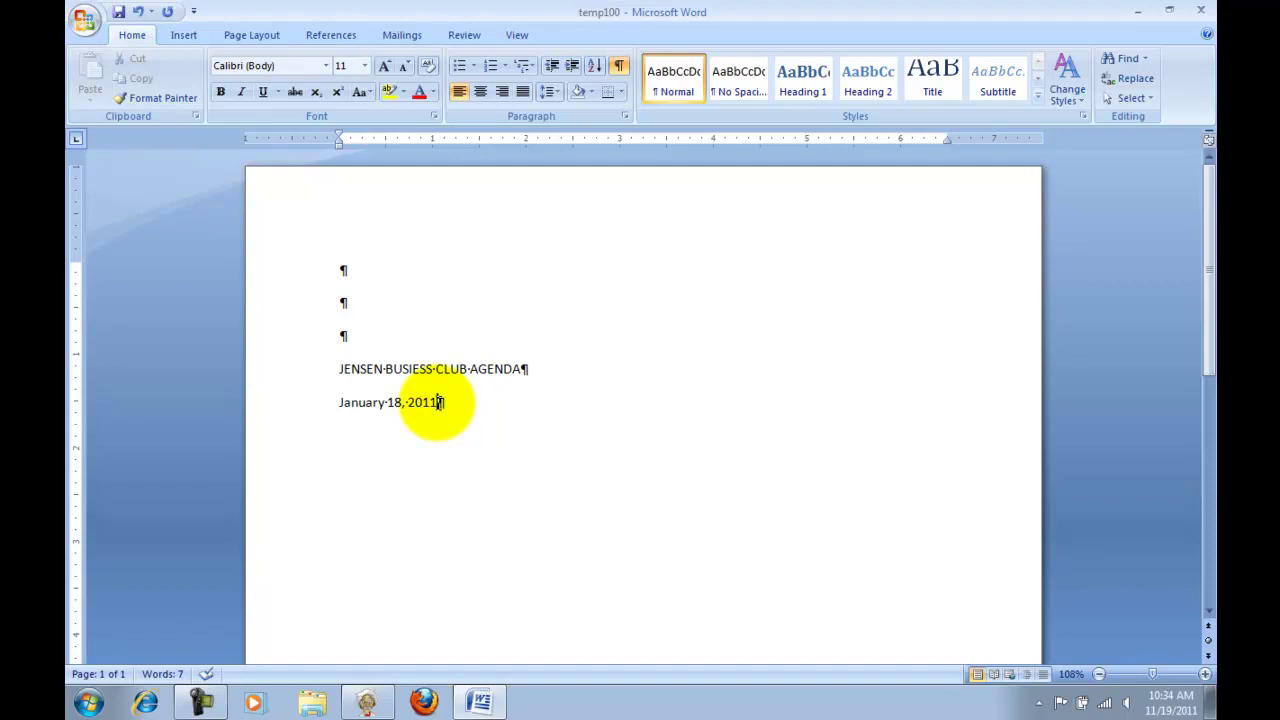
pyautogui.press('Return')
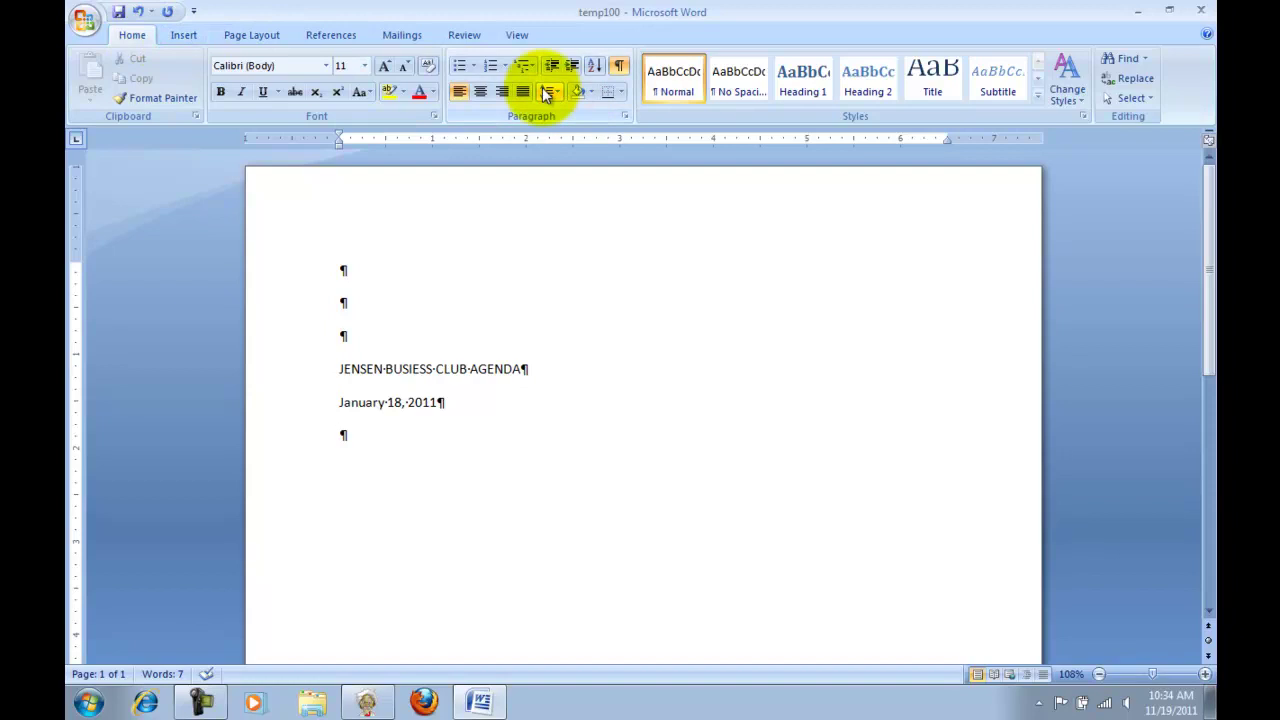
# Open the Tabs dialog from the Paragraph settings for the empty line below the date.
pyautogui.click(625, 119)
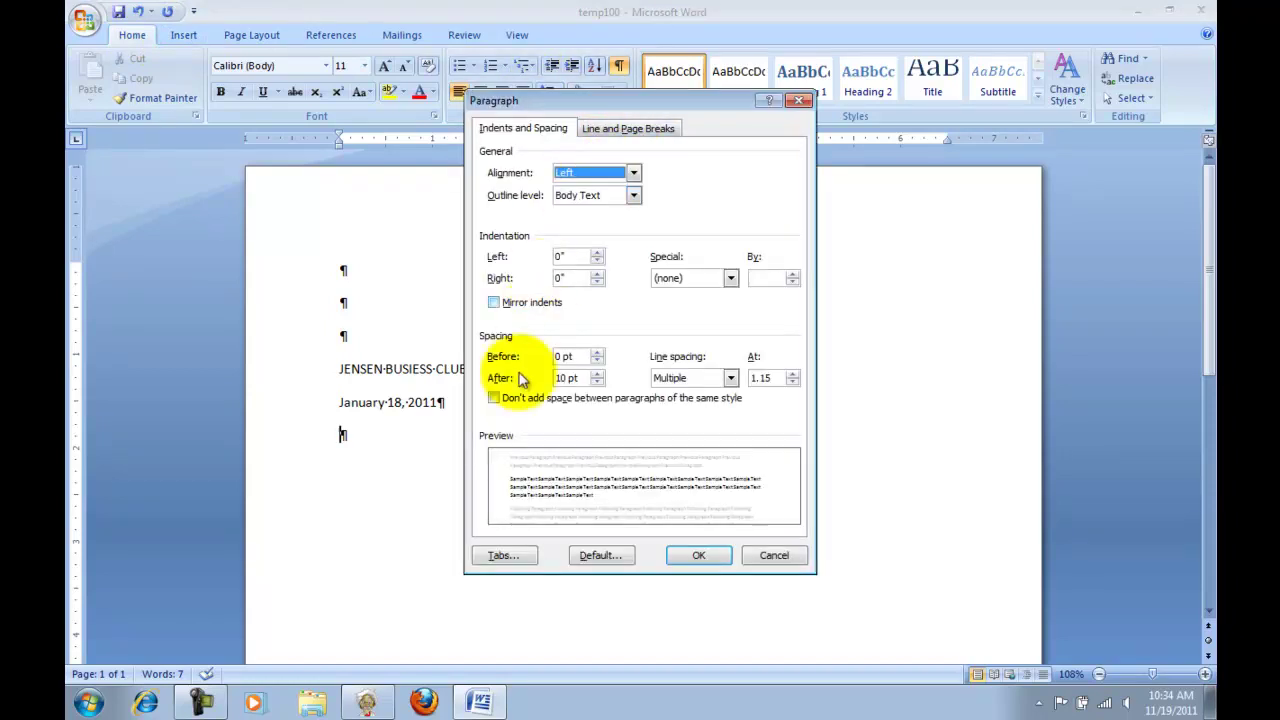
pyautogui.click(500, 558)
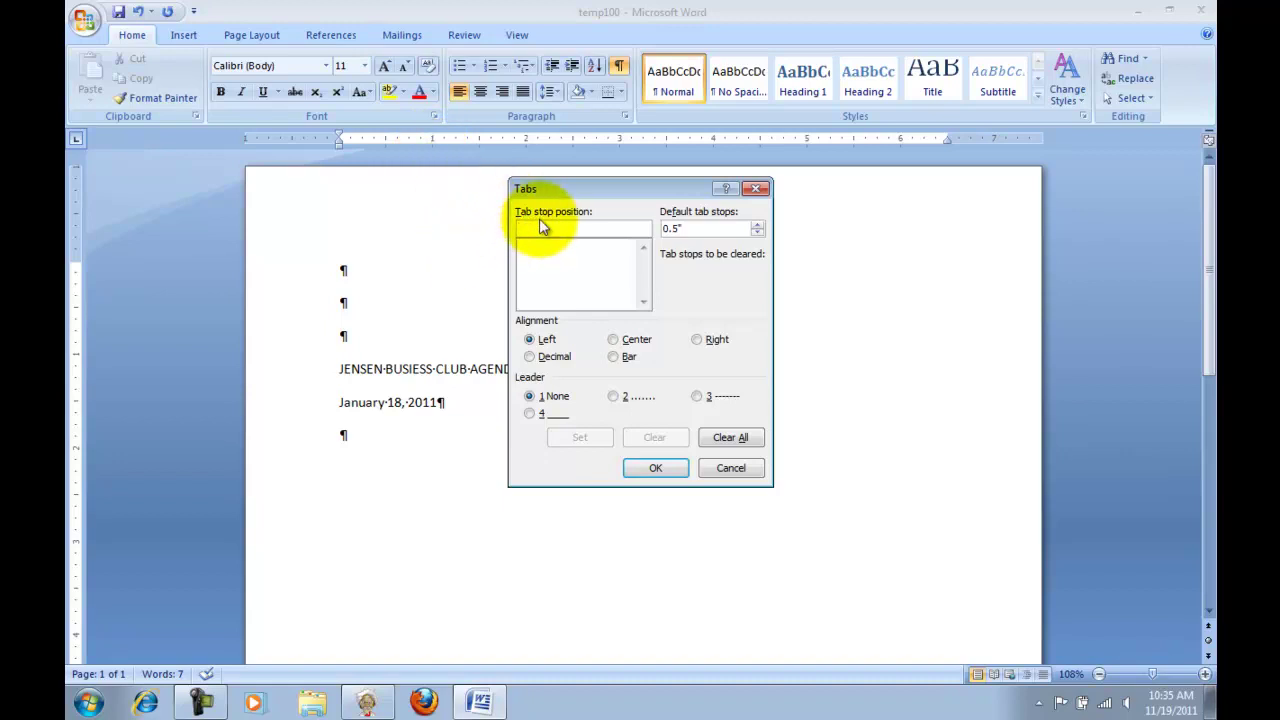
# Add a 0.5" left tab stop and a 5.25" right tab stop with dot leader.
pyautogui.write('0.5')
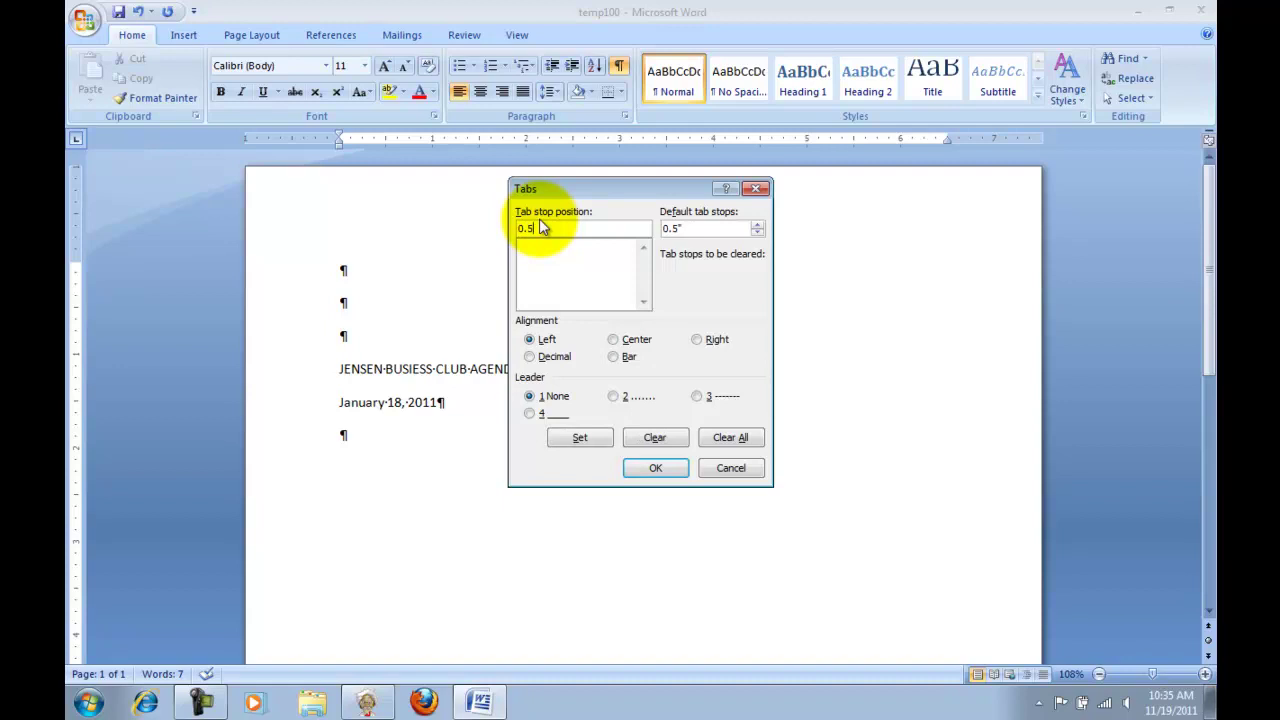
pyautogui.click(546, 342)
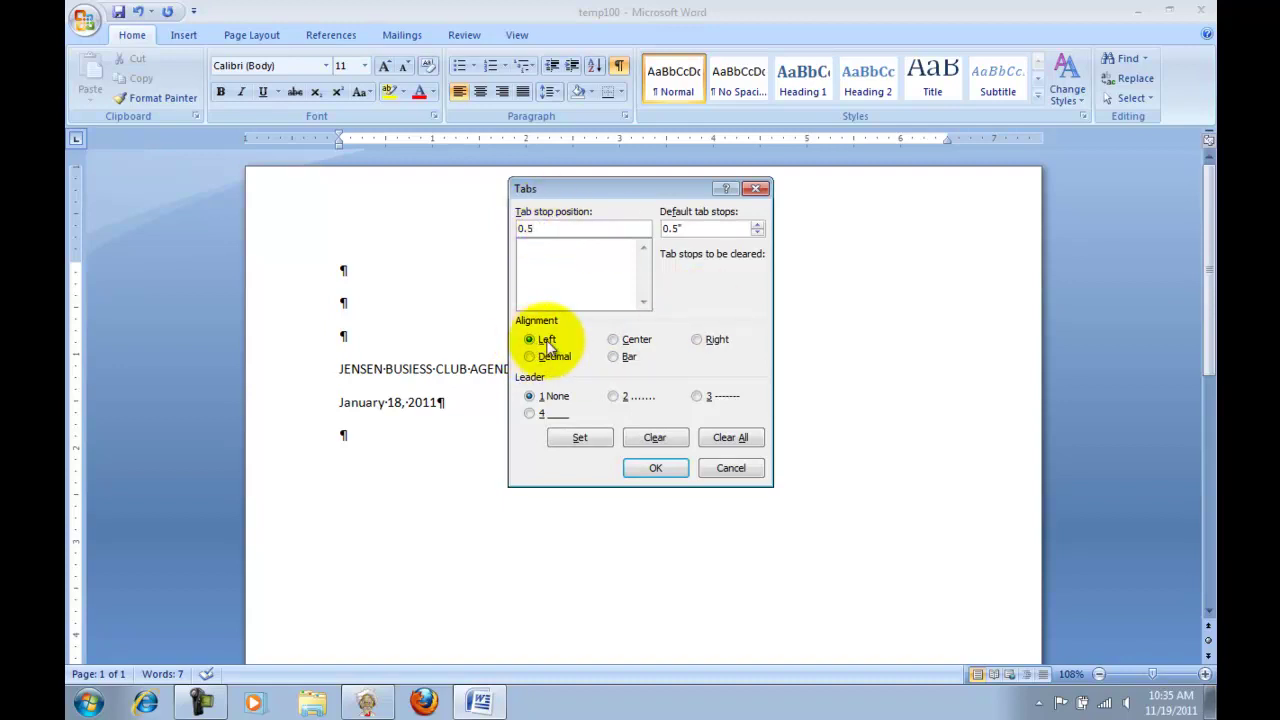
pyautogui.click(558, 399)
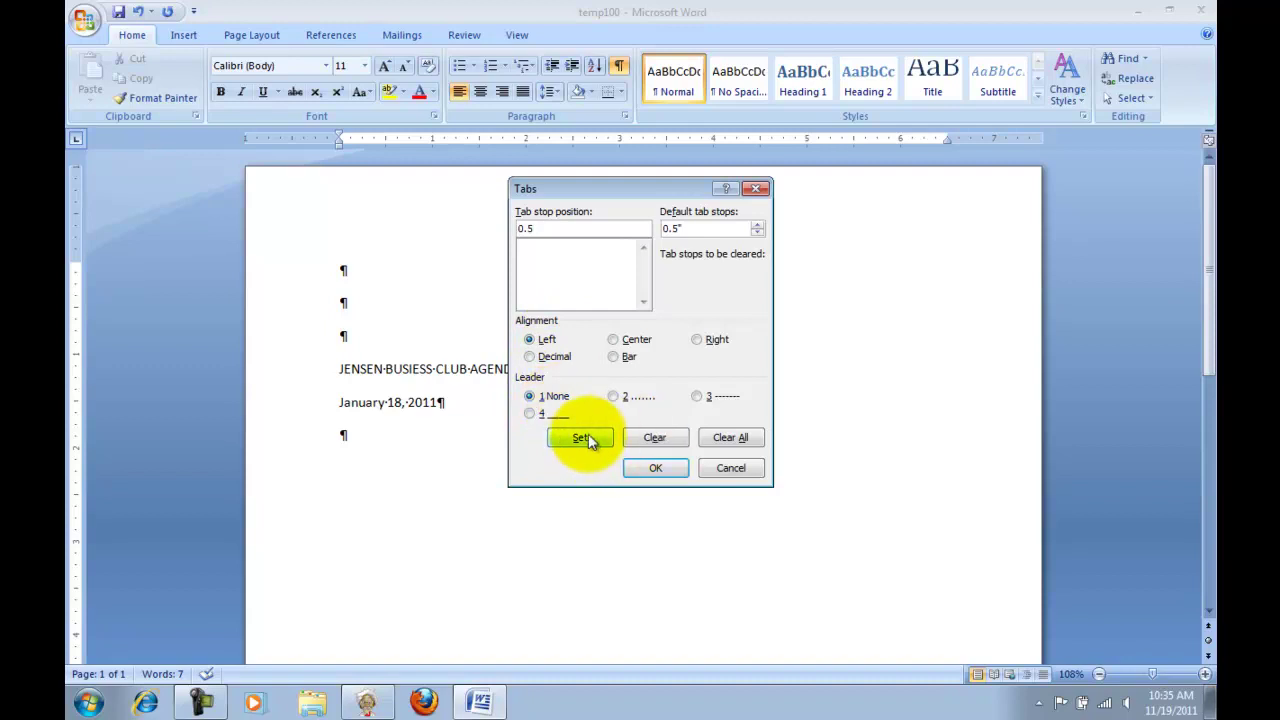
pyautogui.click(586, 438)
pyautogui.write('5.2')
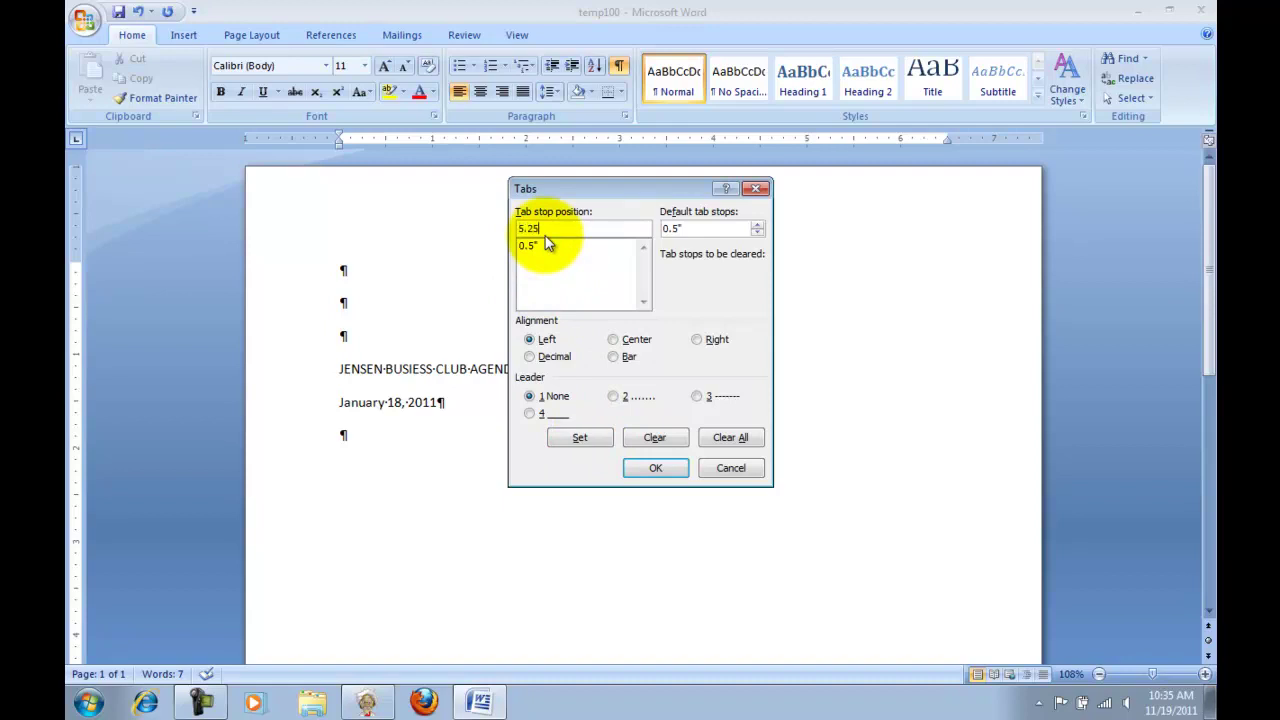
pyautogui.click(698, 341)
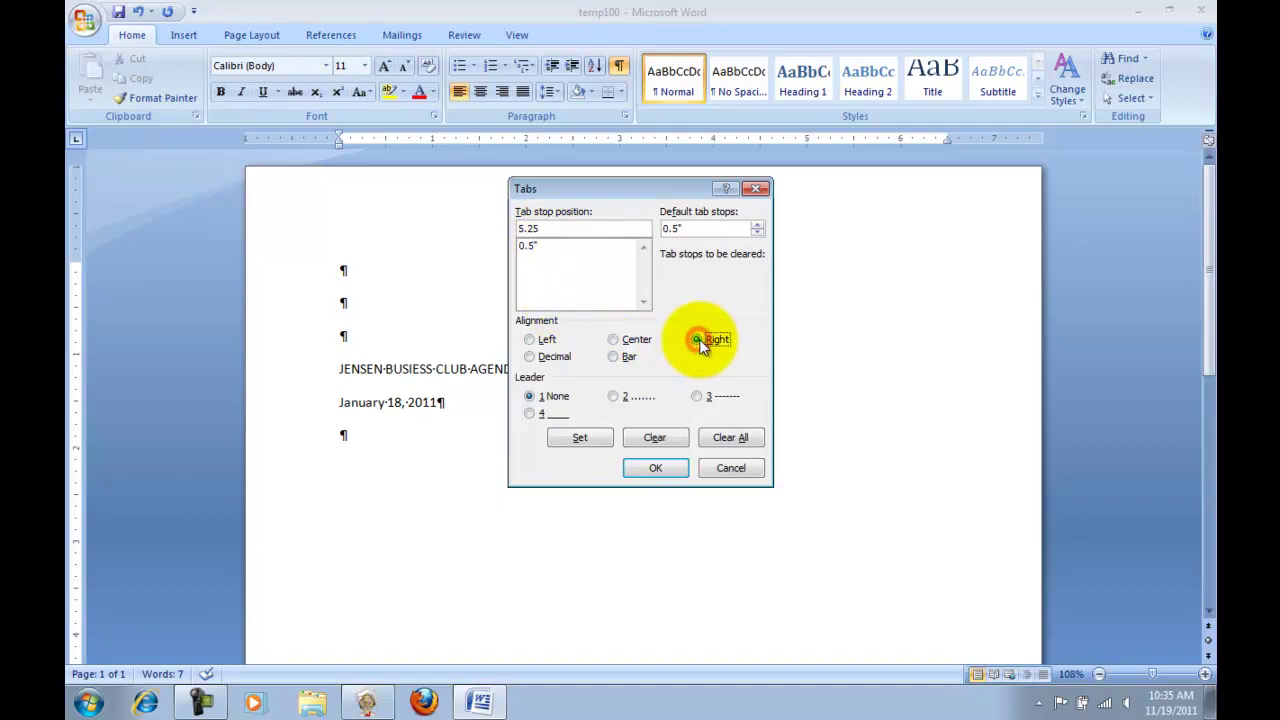
pyautogui.click(614, 397)
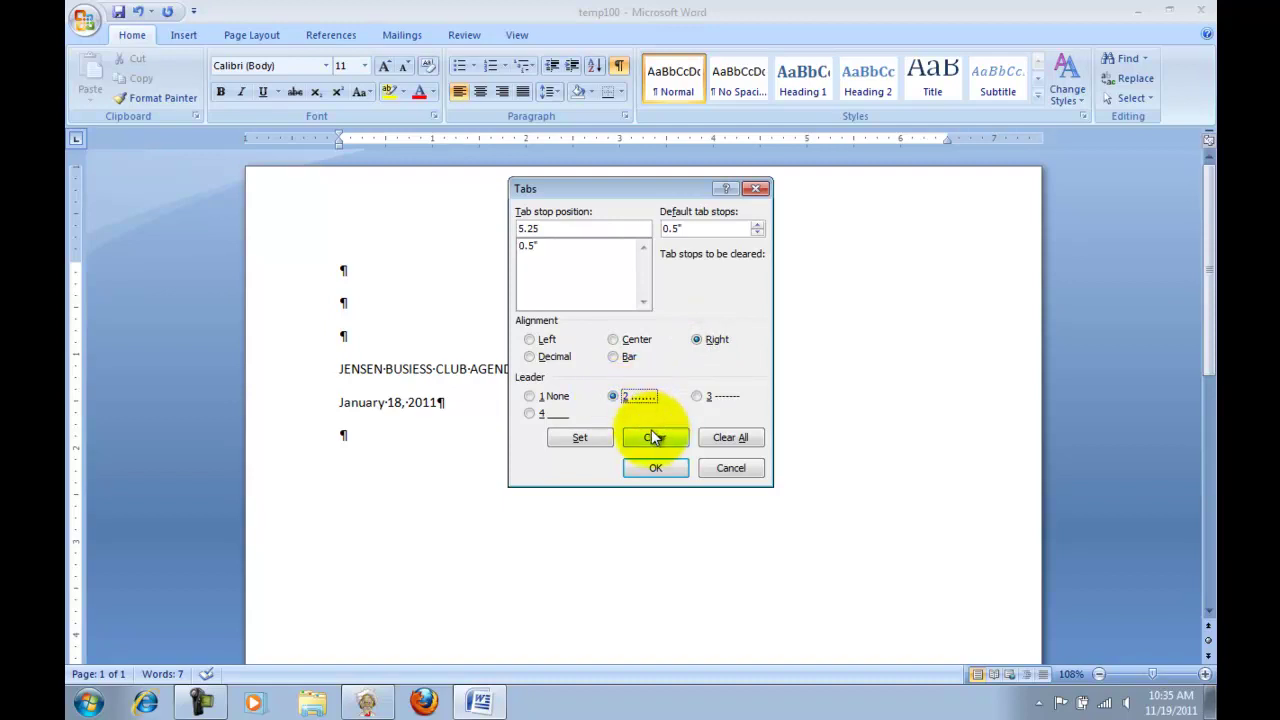
pyautogui.click(580, 437)
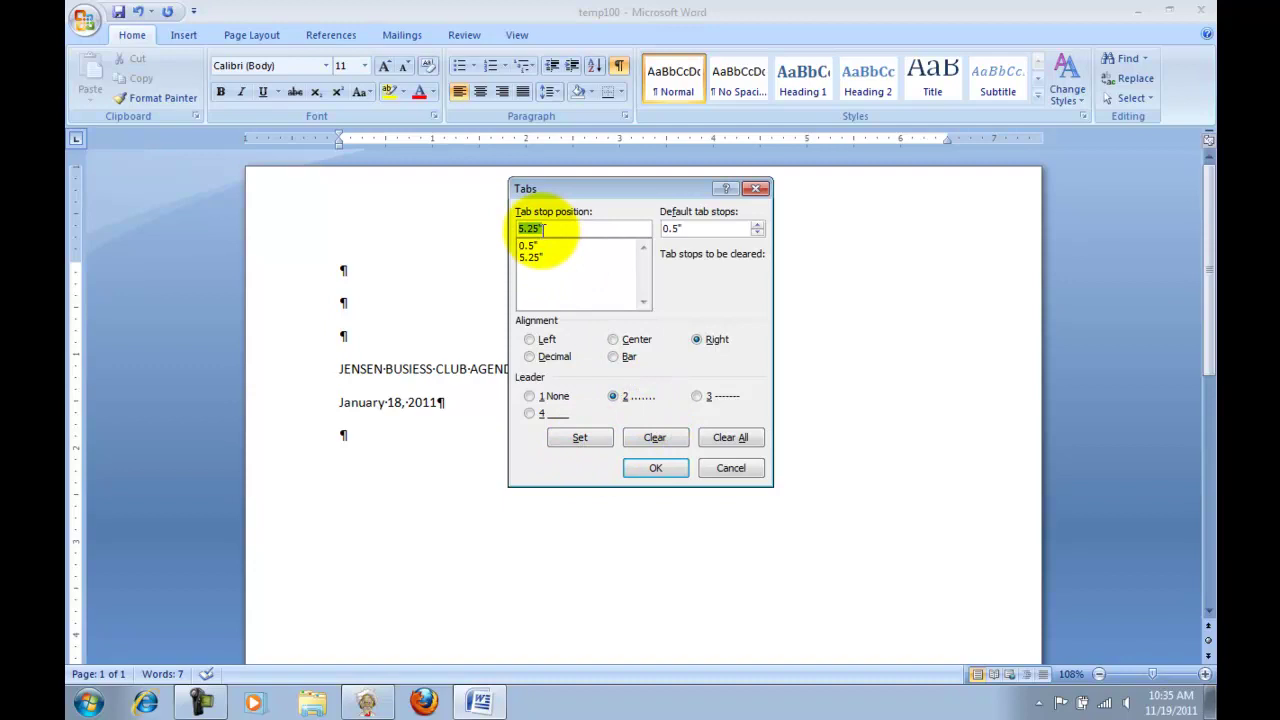
# Add a 6.5" right tab stop without leader, review all three stops, and apply them.
pyautogui.write('6.5')
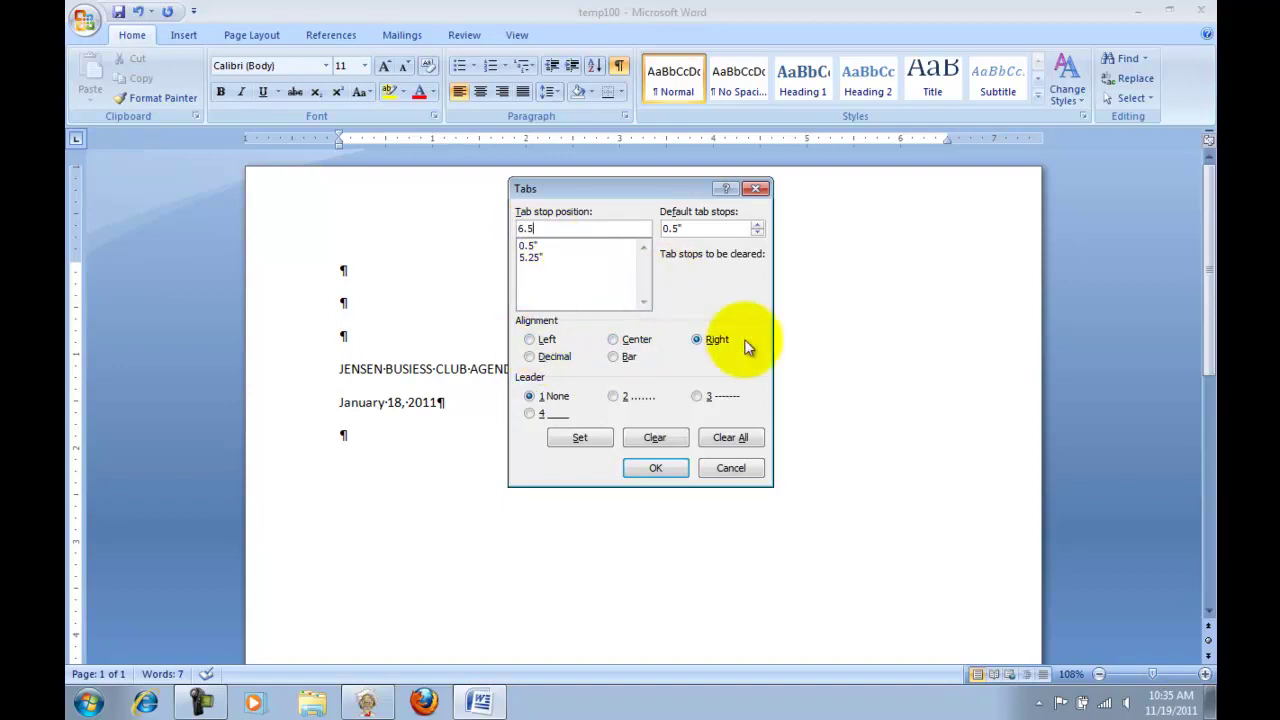
pyautogui.click(698, 341)
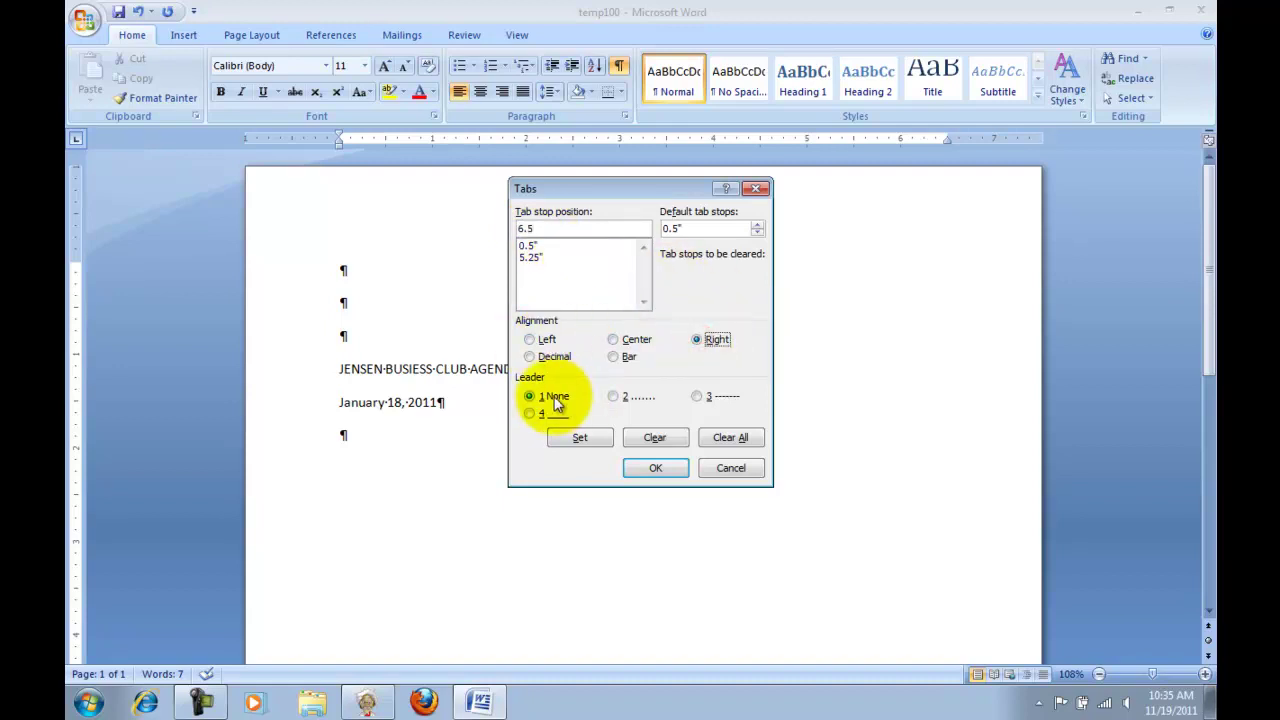
pyautogui.click(580, 440)
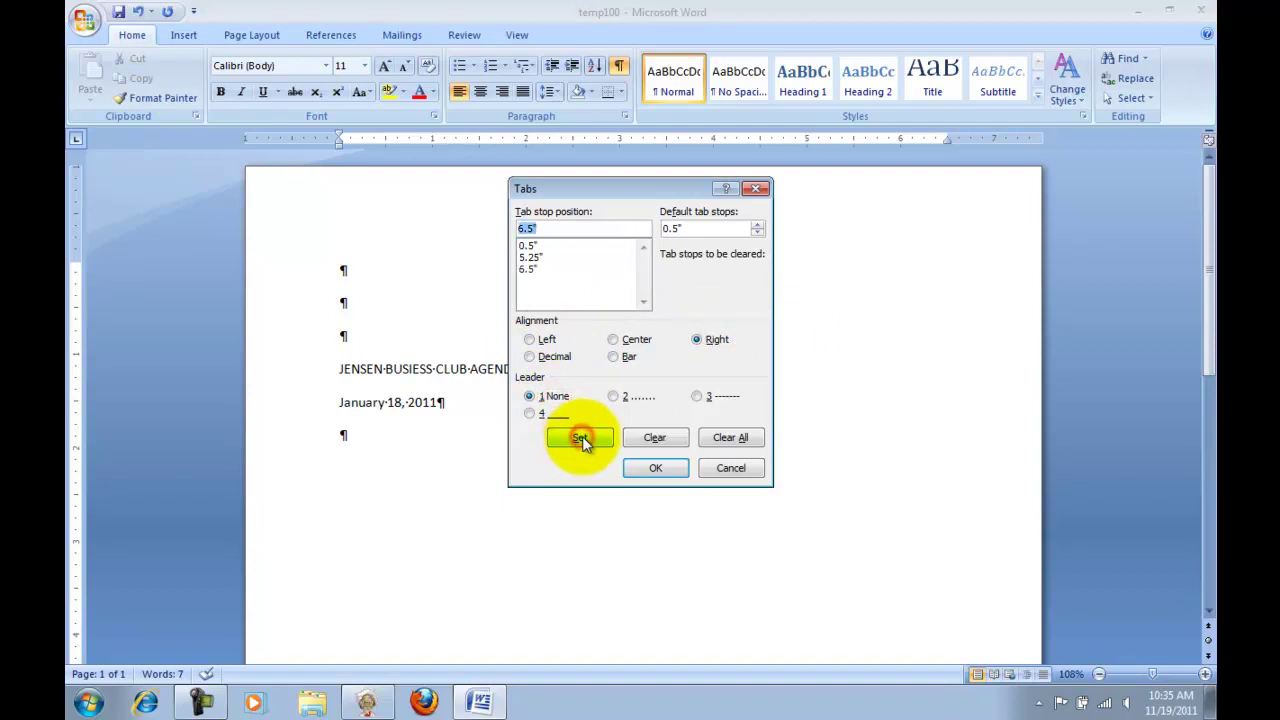
pyautogui.click(529, 246)
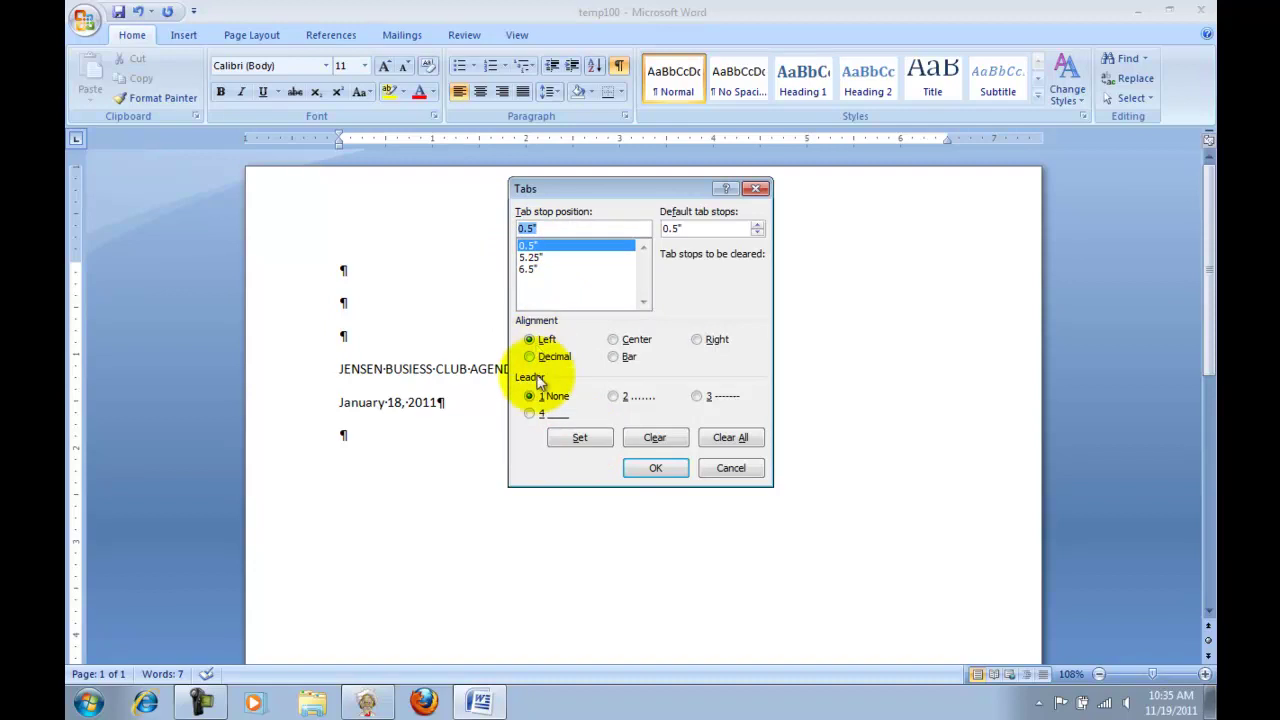
pyautogui.click(531, 257)
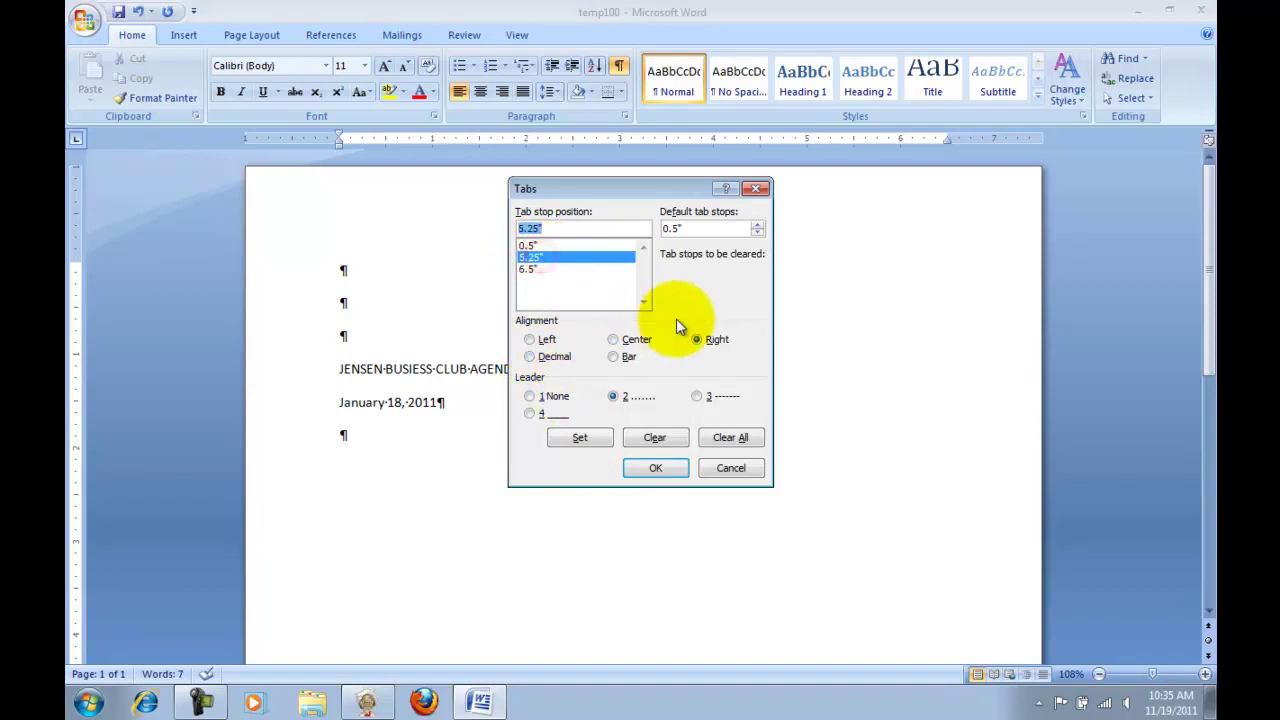
pyautogui.click(530, 269)
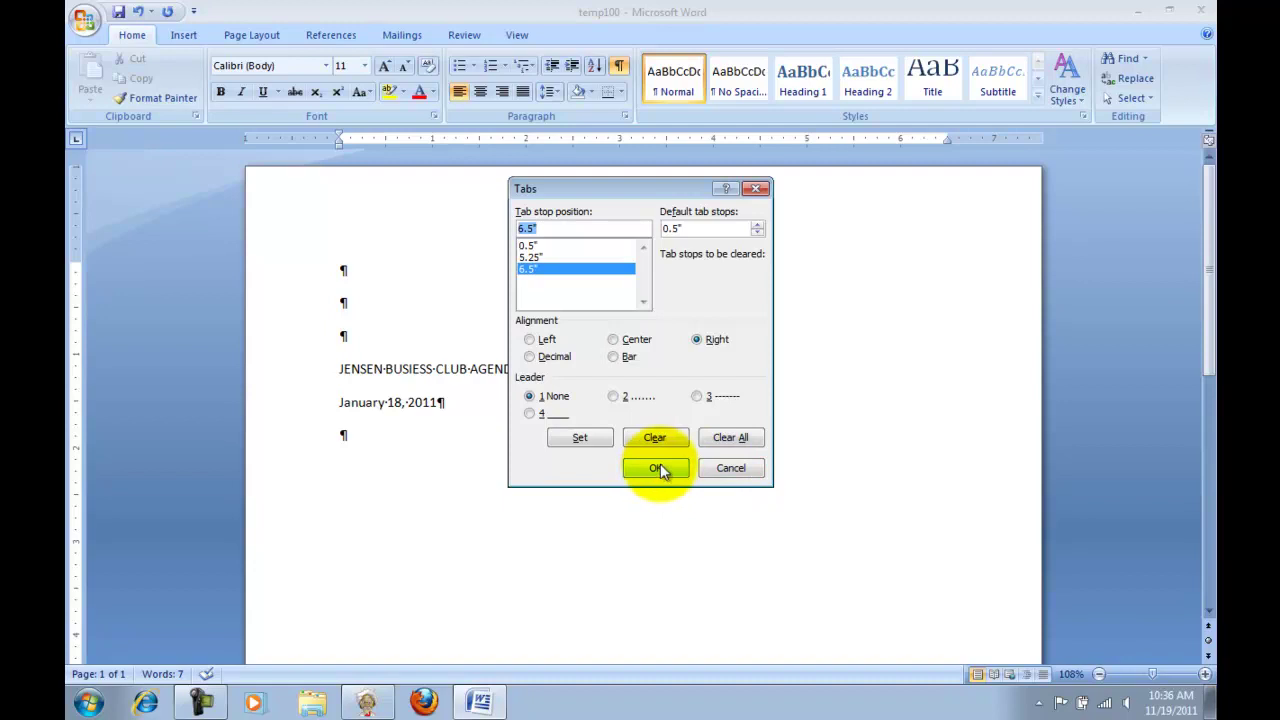
pyautogui.click(660, 466)
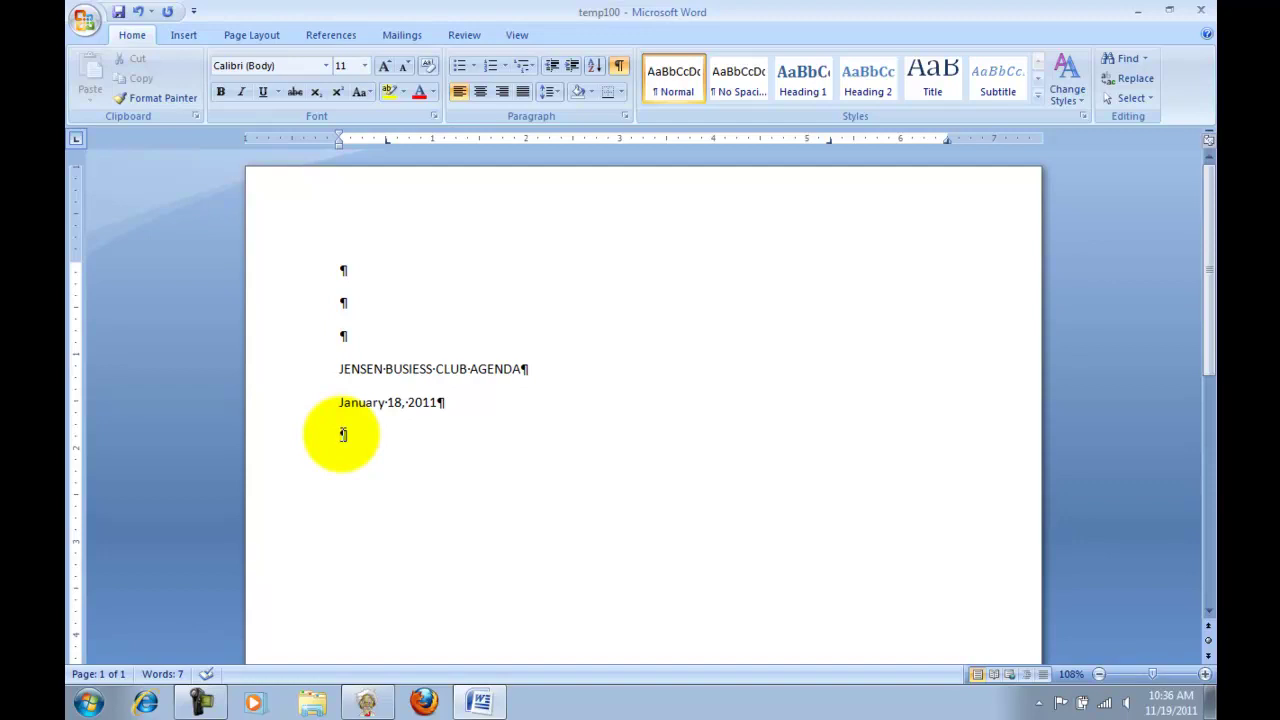
# Type 'Welcome' with dot leader out to the presenter's name at the right tab stop.
pyautogui.press('Tab')
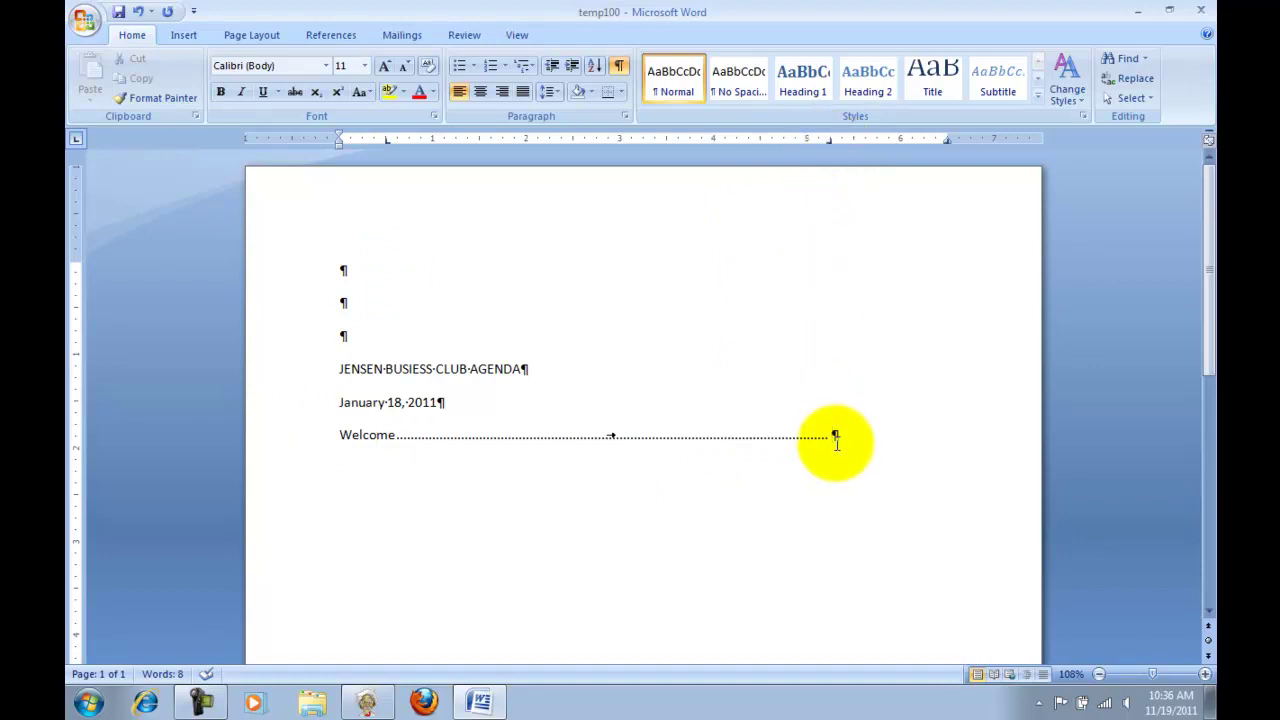
pyautogui.press('Tab')
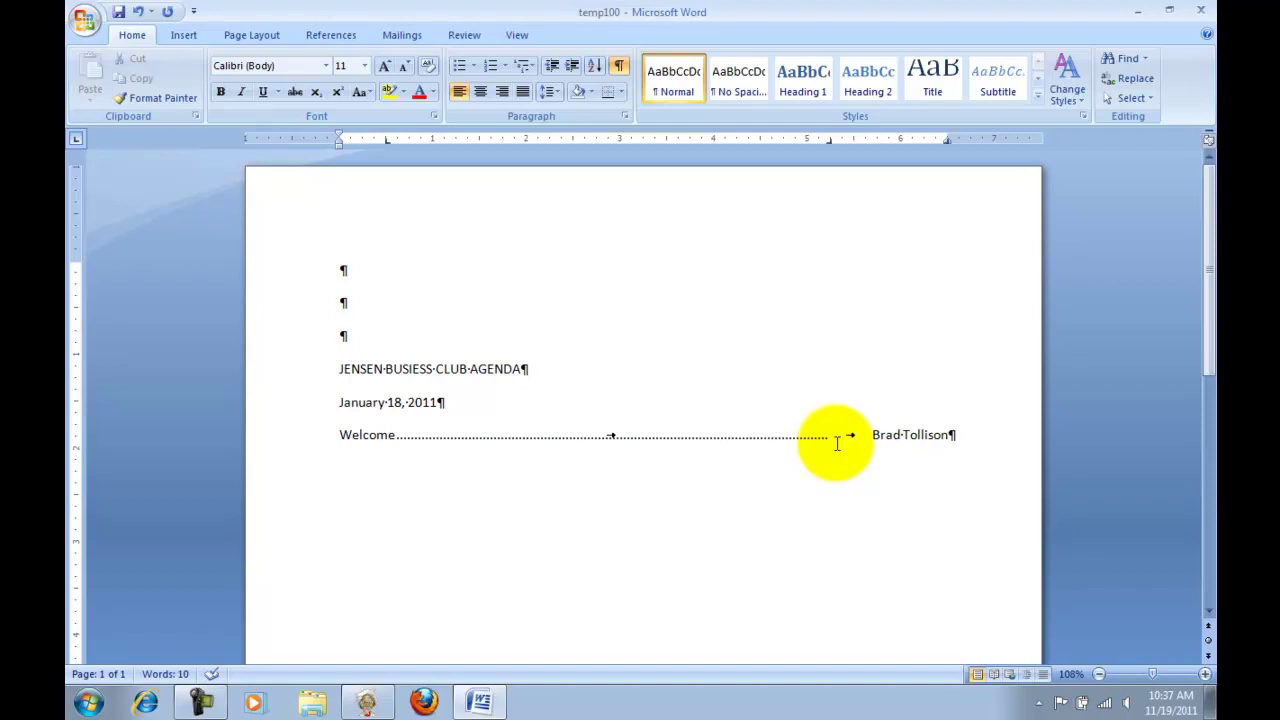
# Add a 'Reports' line and an indented 'Secretary's Report' line followed by a dot leader.
pyautogui.press('Return')
pyautogui.write('Reports')
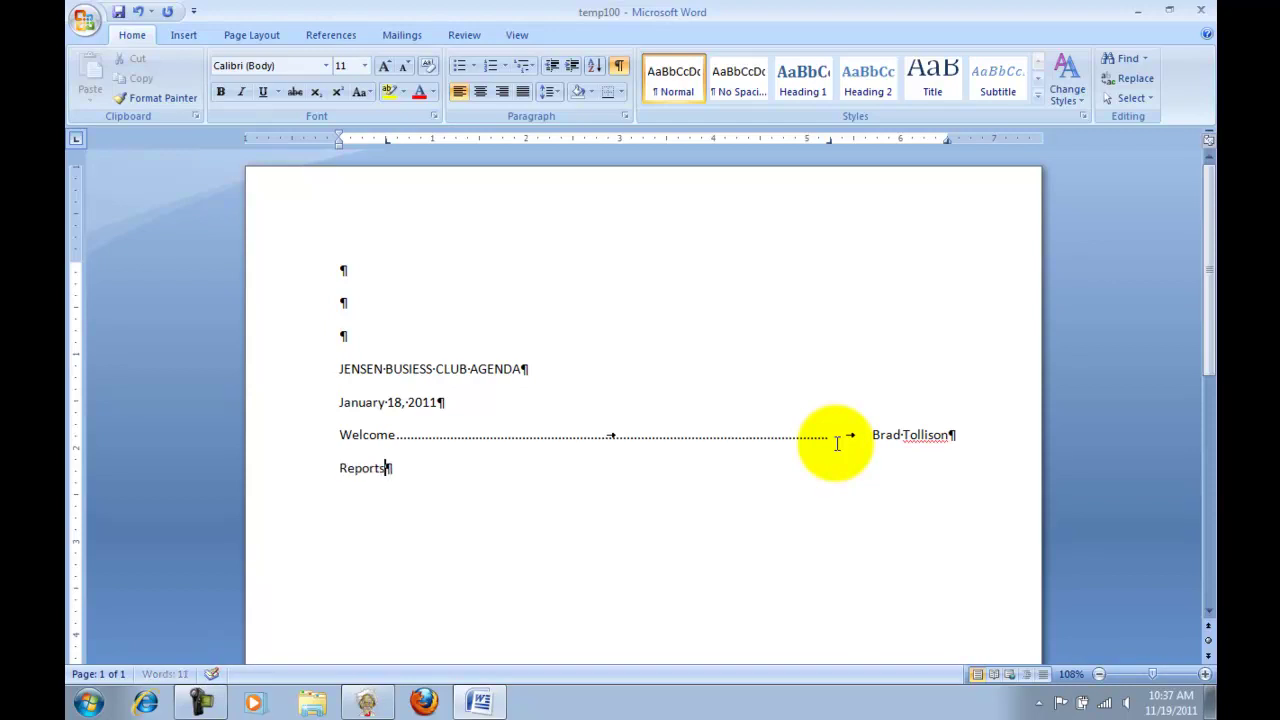
pyautogui.press('Return')
pyautogui.press('Tab')
pyautogui.write("Secretary's Report")
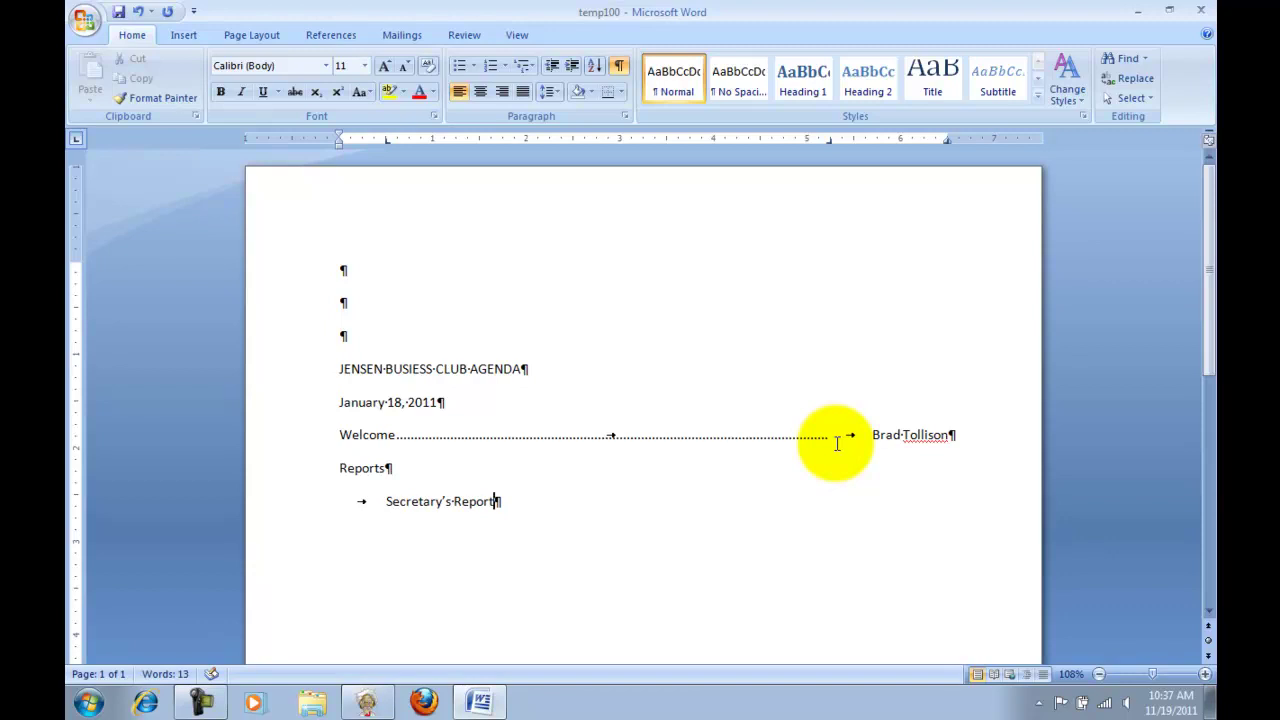
pyautogui.press('Tab')
pyautogui.press('Tab')
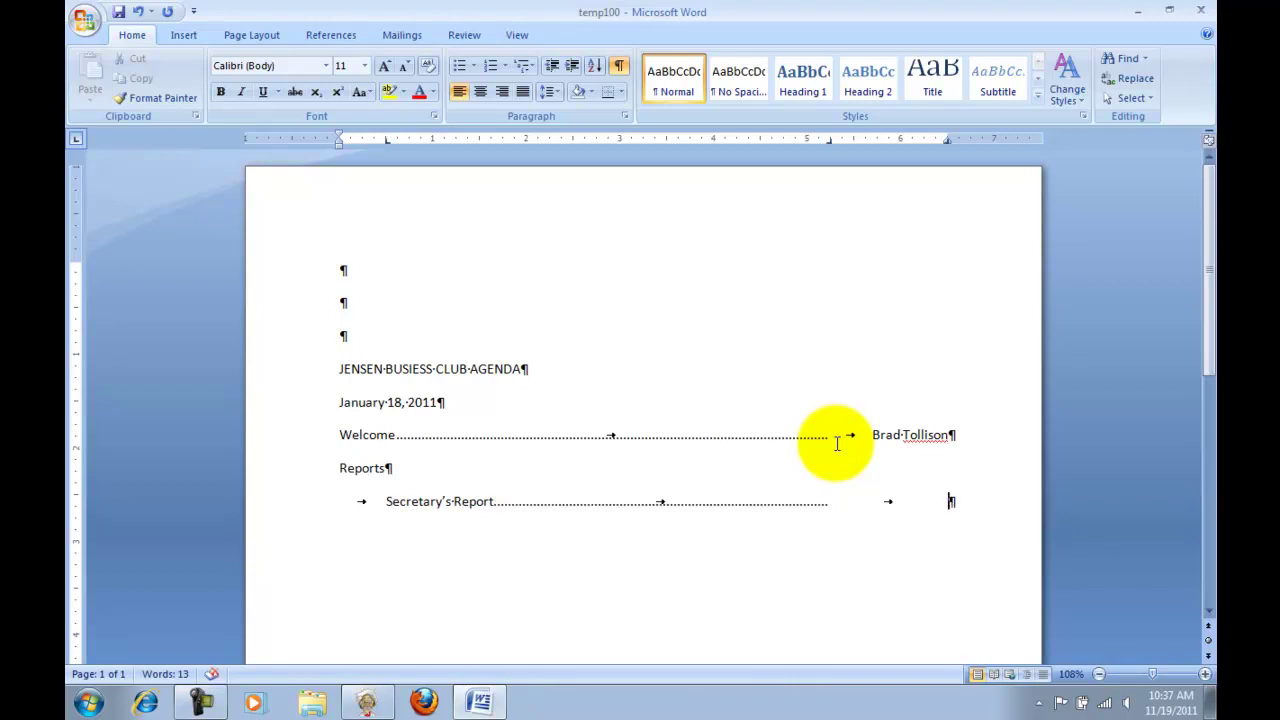
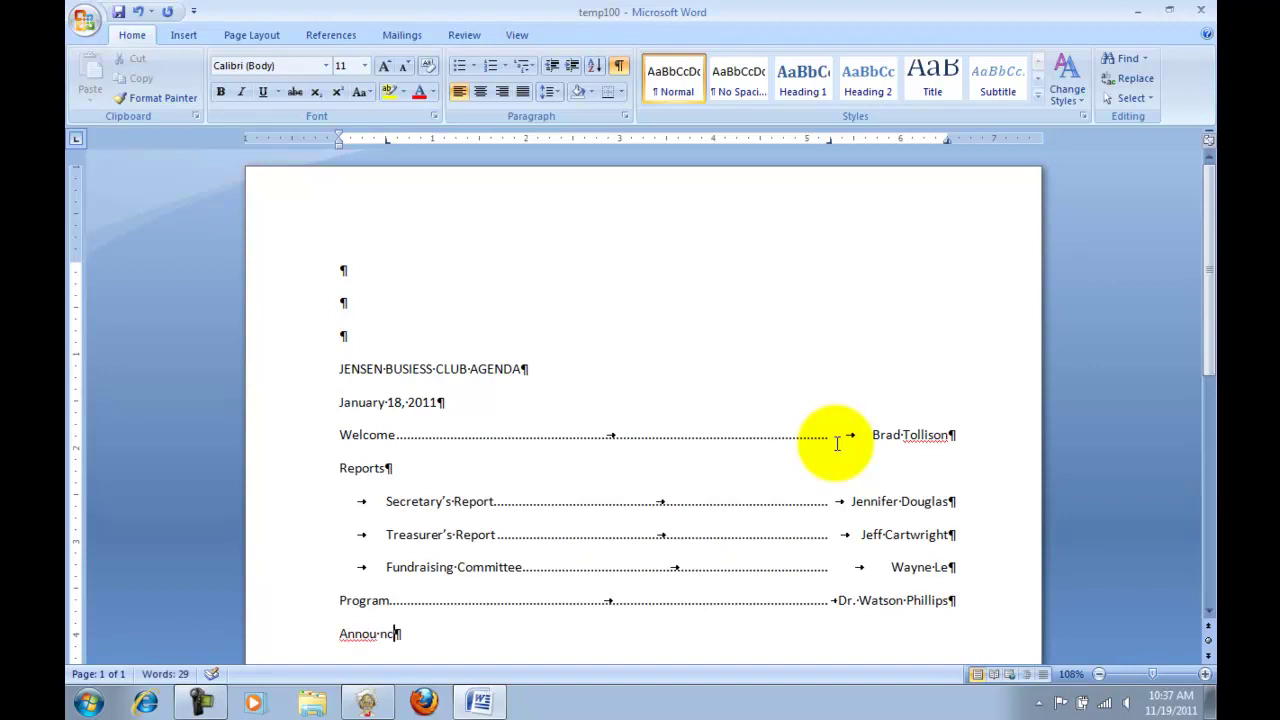
# Correct and complete 'Announcements', add a dot leader to the presenter's name, and start a new paragraph.
pyautogui.press('BackSpace')
pyautogui.press('BackSpace')
pyautogui.write('cements')
pyautogui.press('Tab')
pyautogui.press('Tab')
pyautogui.write('Brad Tollison')
pyautogui.press('Return')
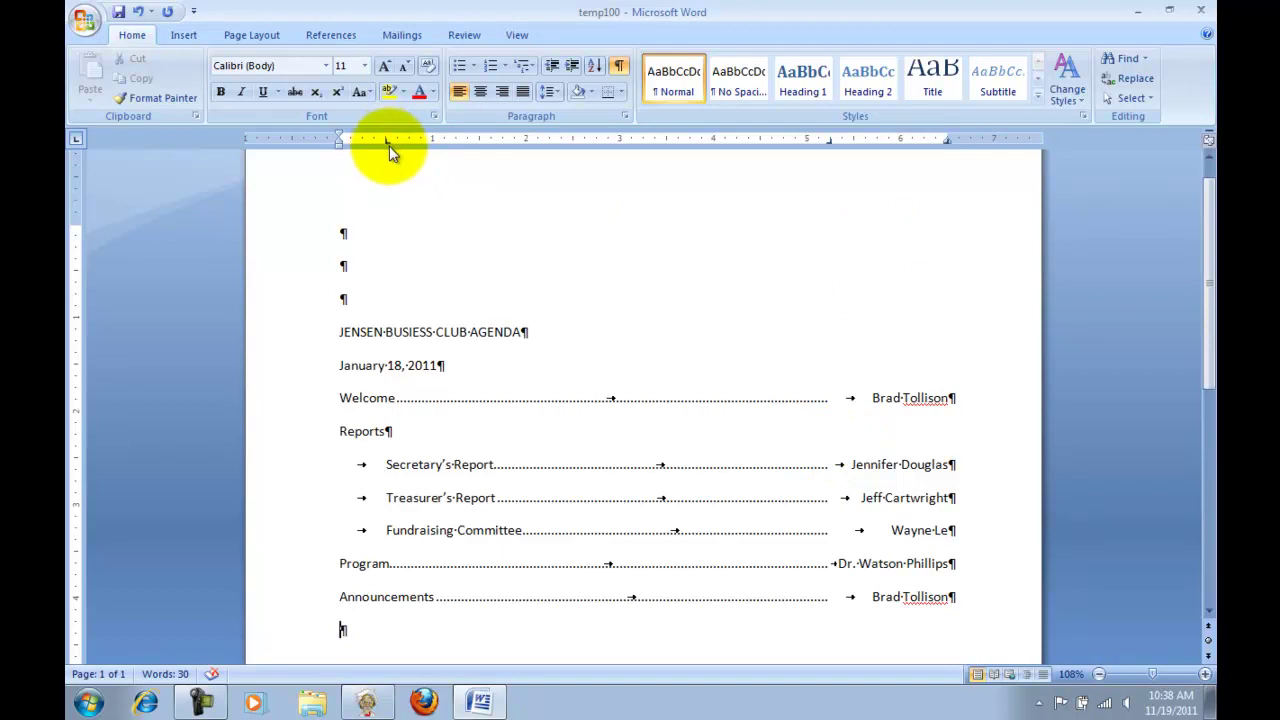
pyautogui.click(624, 116)
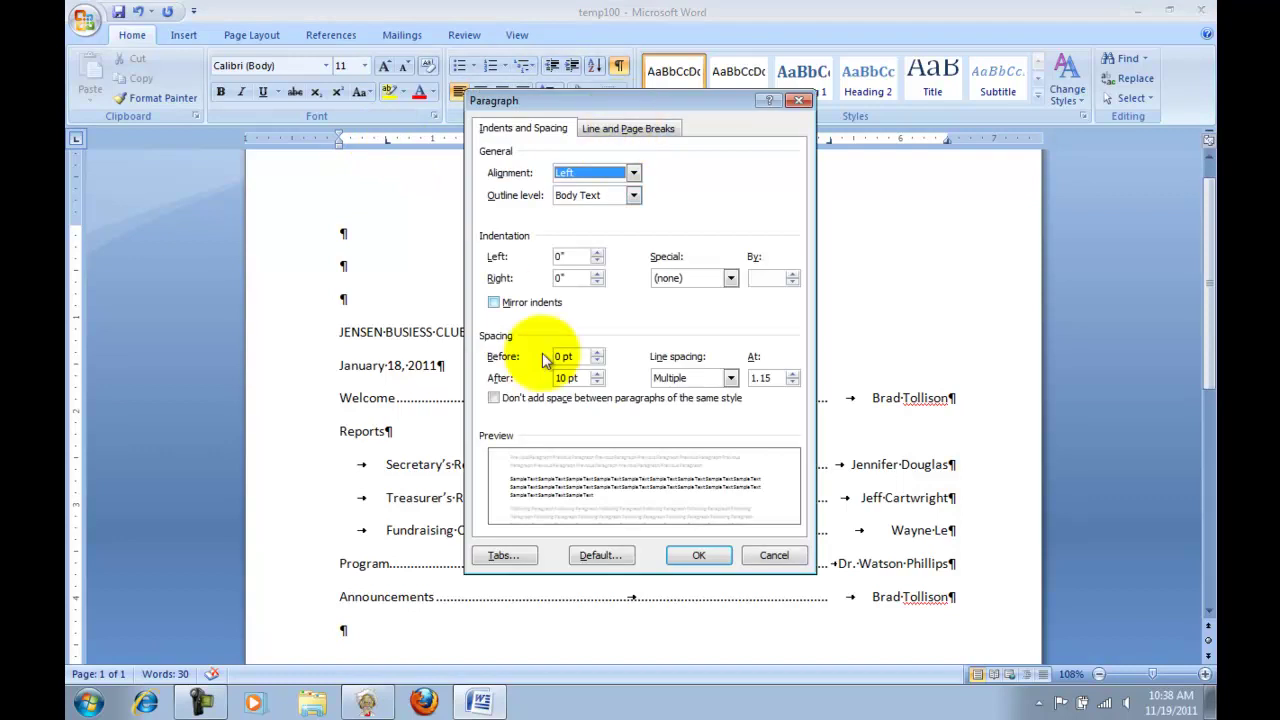
pyautogui.click(512, 556)
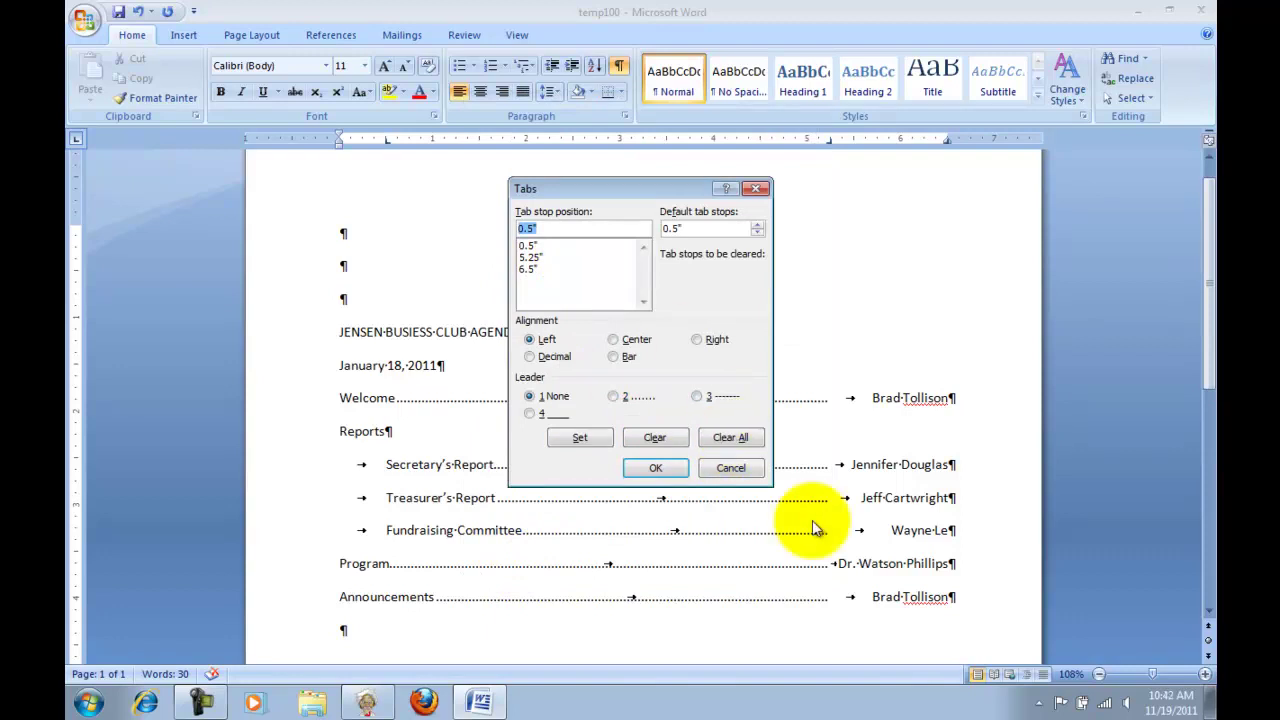
pyautogui.click(745, 475)
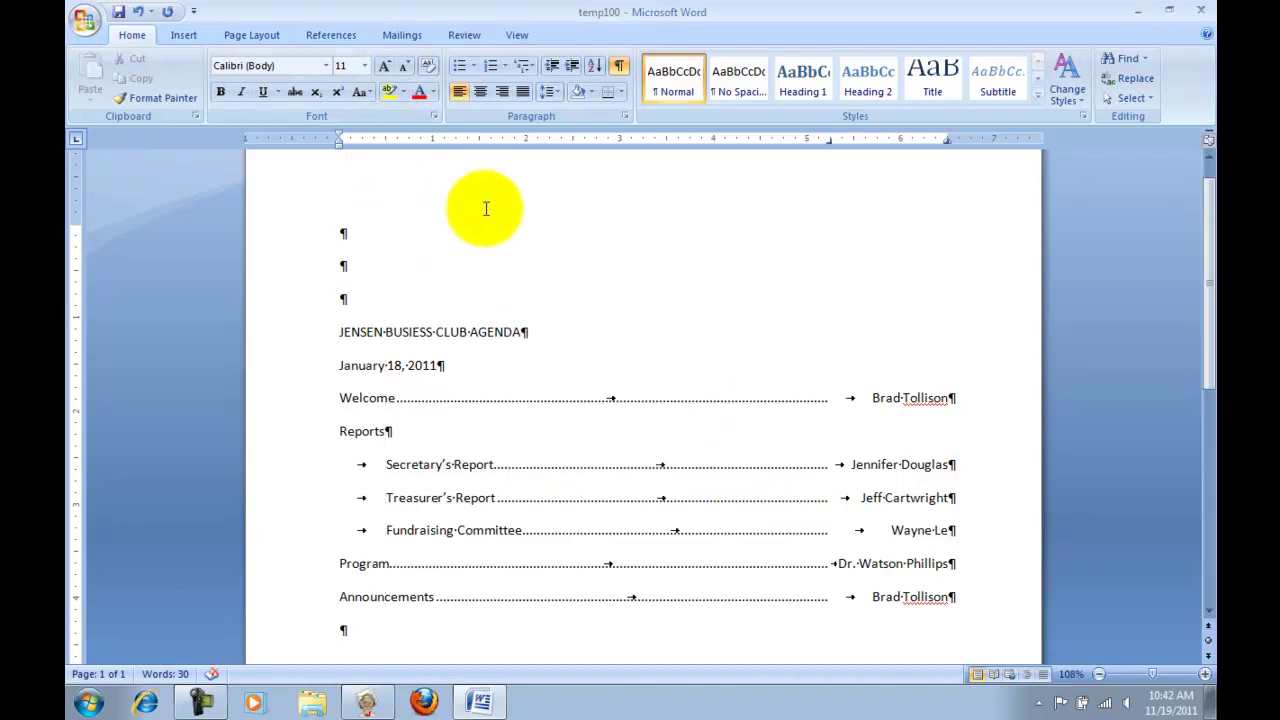
# Add a left tab stop at about 0.5 inch to the empty paragraph below Announcements.
pyautogui.click(830, 141)
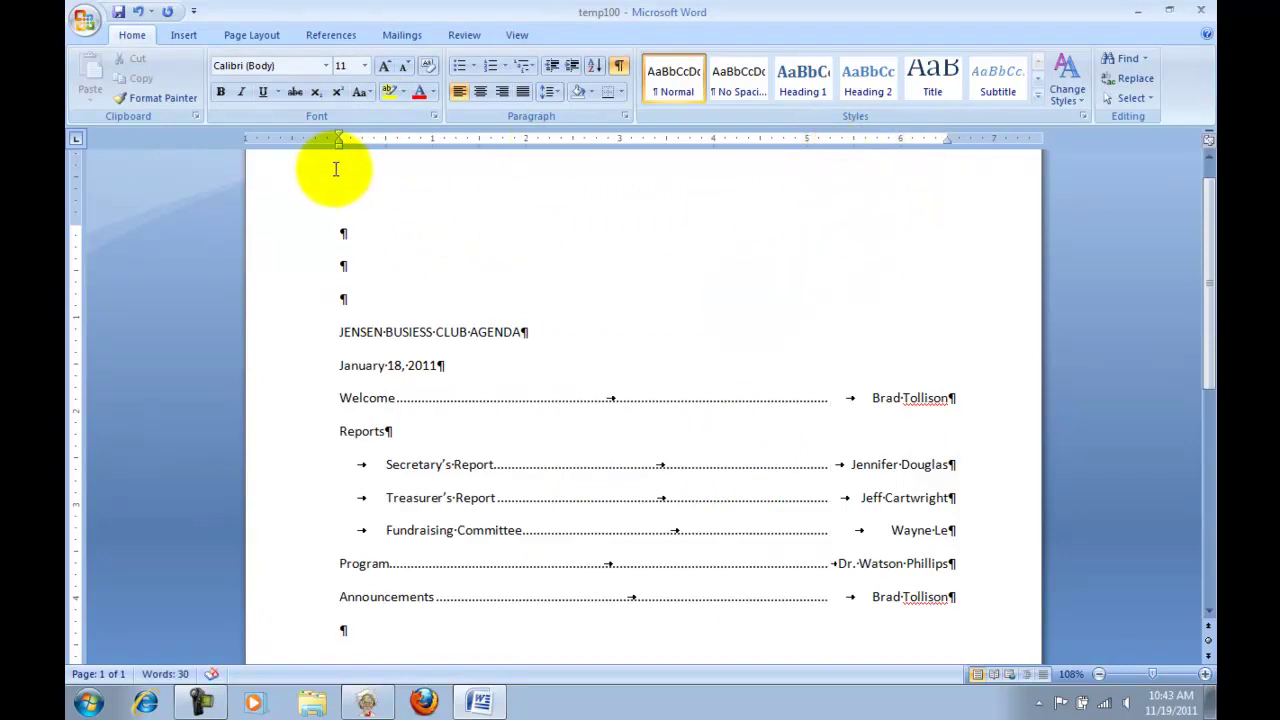
pyautogui.click(349, 627)
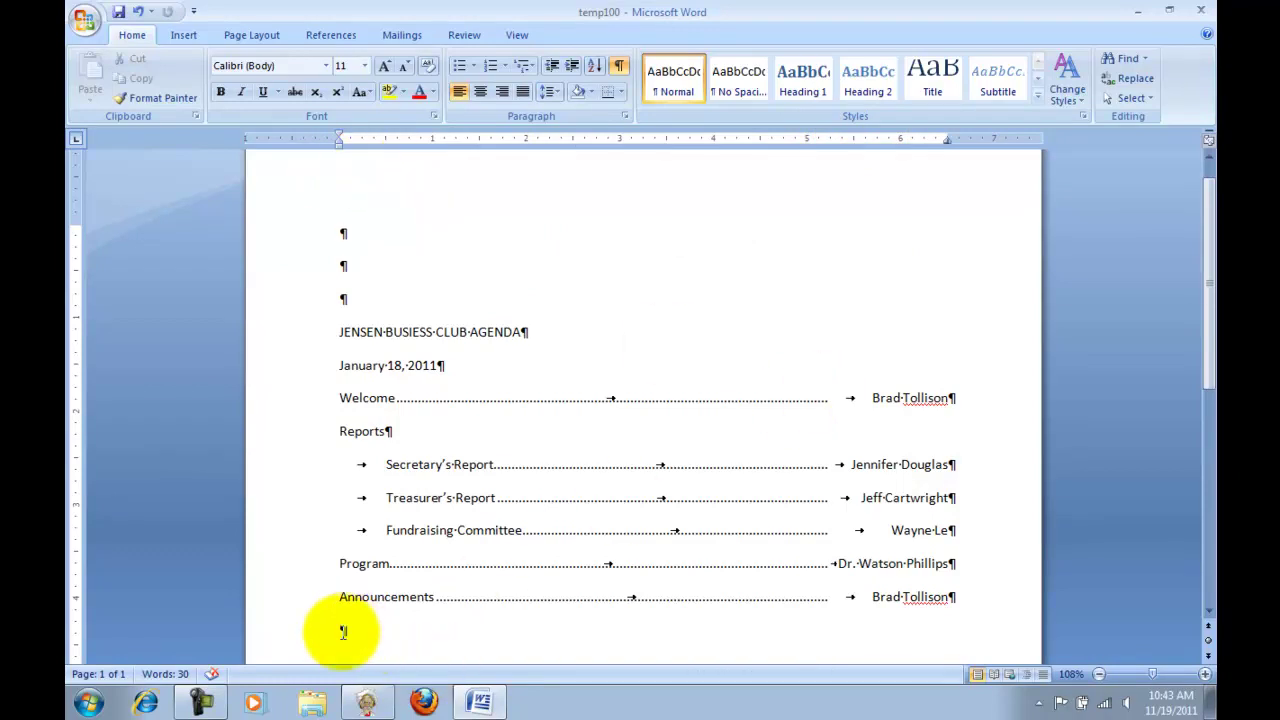
pyautogui.click(947, 142)
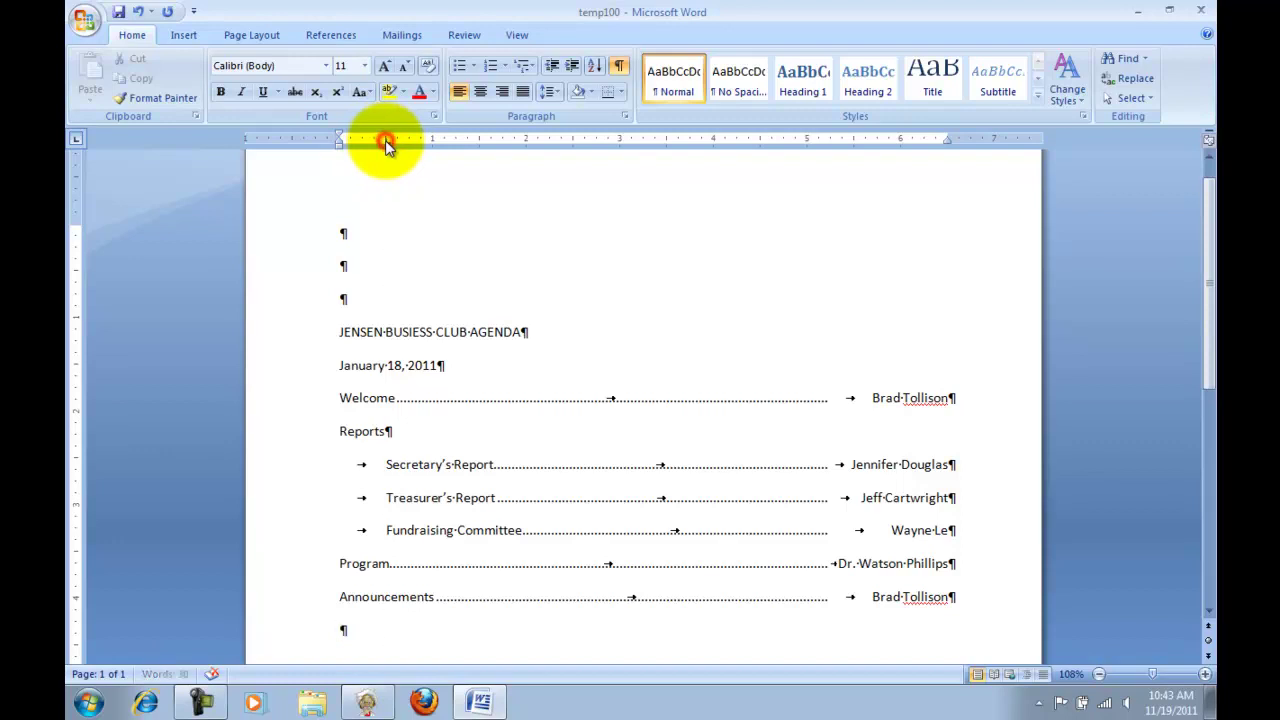
pyautogui.click(385, 140)
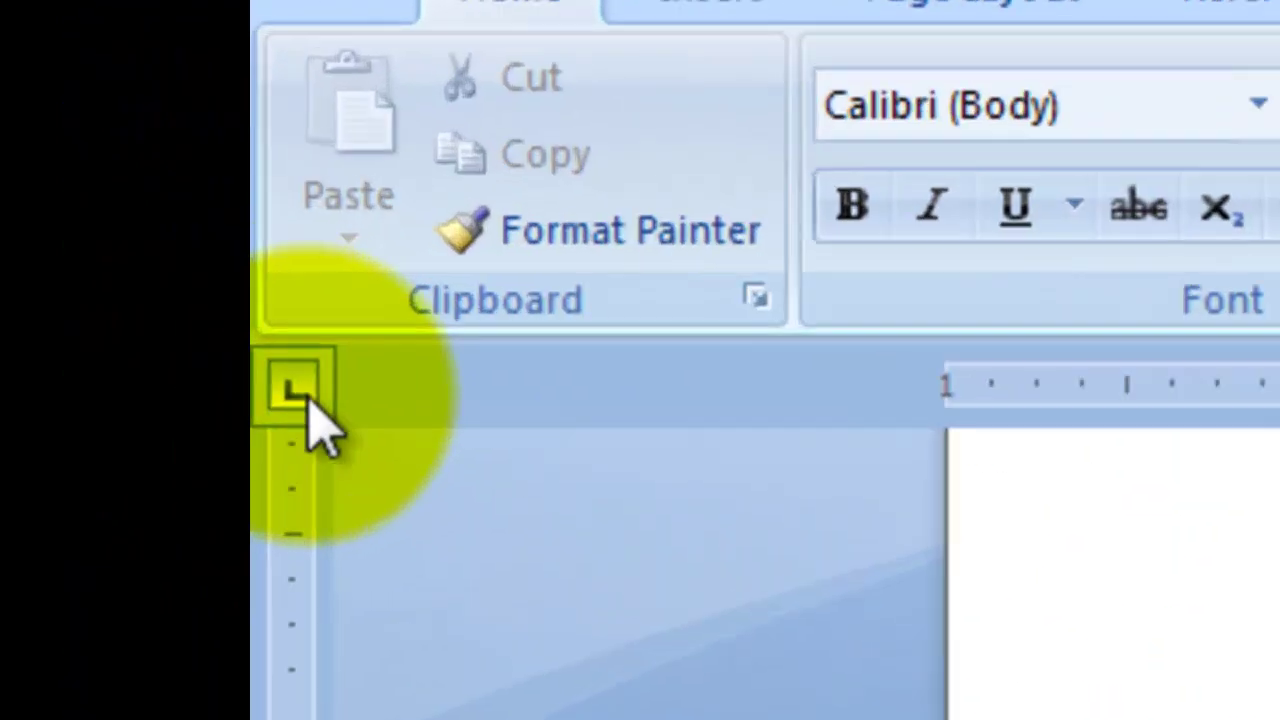
# Cycle the tab selector through Center, Right, Decimal, Bar and indent types back to Left, then re-add the 0.5-inch tab.
pyautogui.click(105, 174)
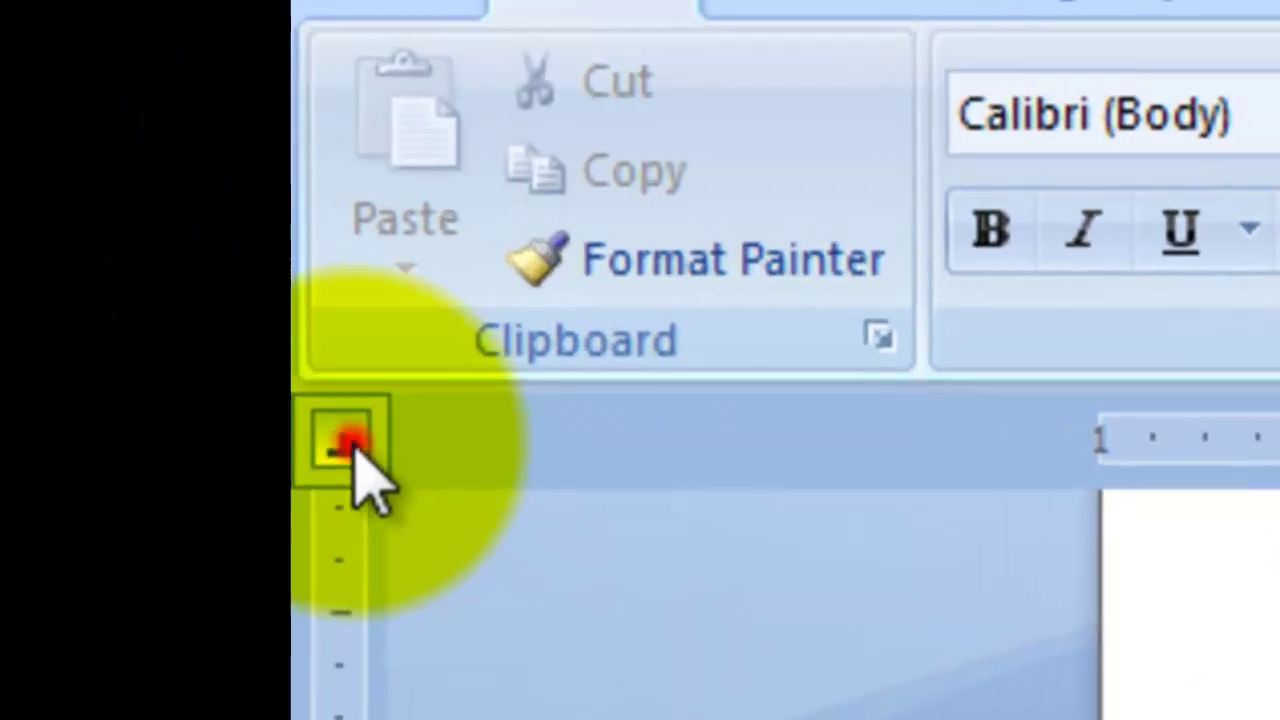
pyautogui.click(340, 445)
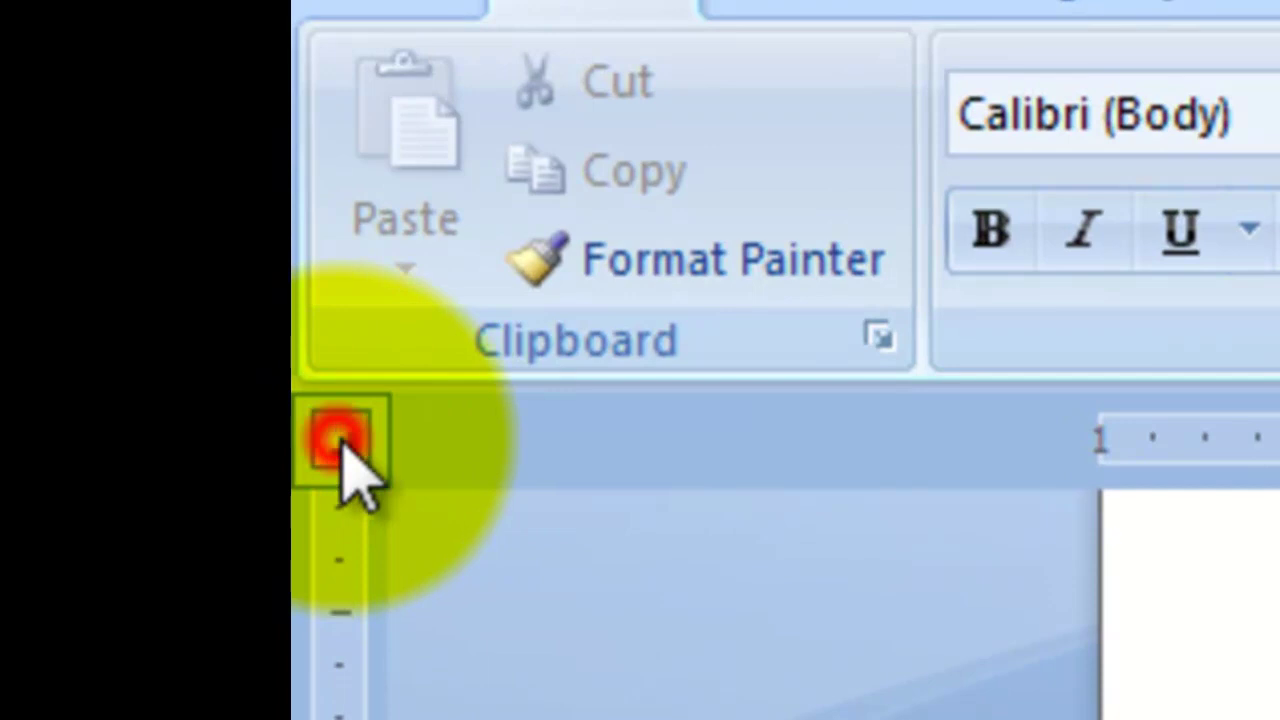
pyautogui.click(336, 443)
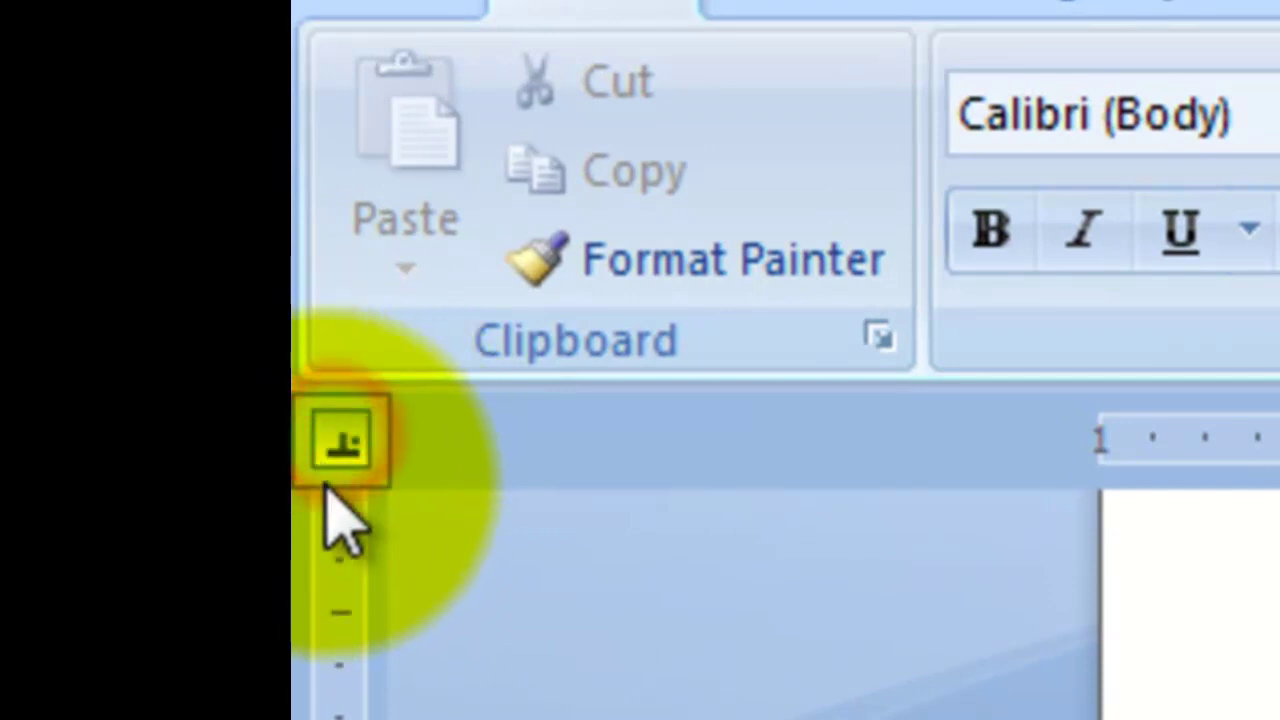
pyautogui.click(340, 438)
pyautogui.click(337, 445)
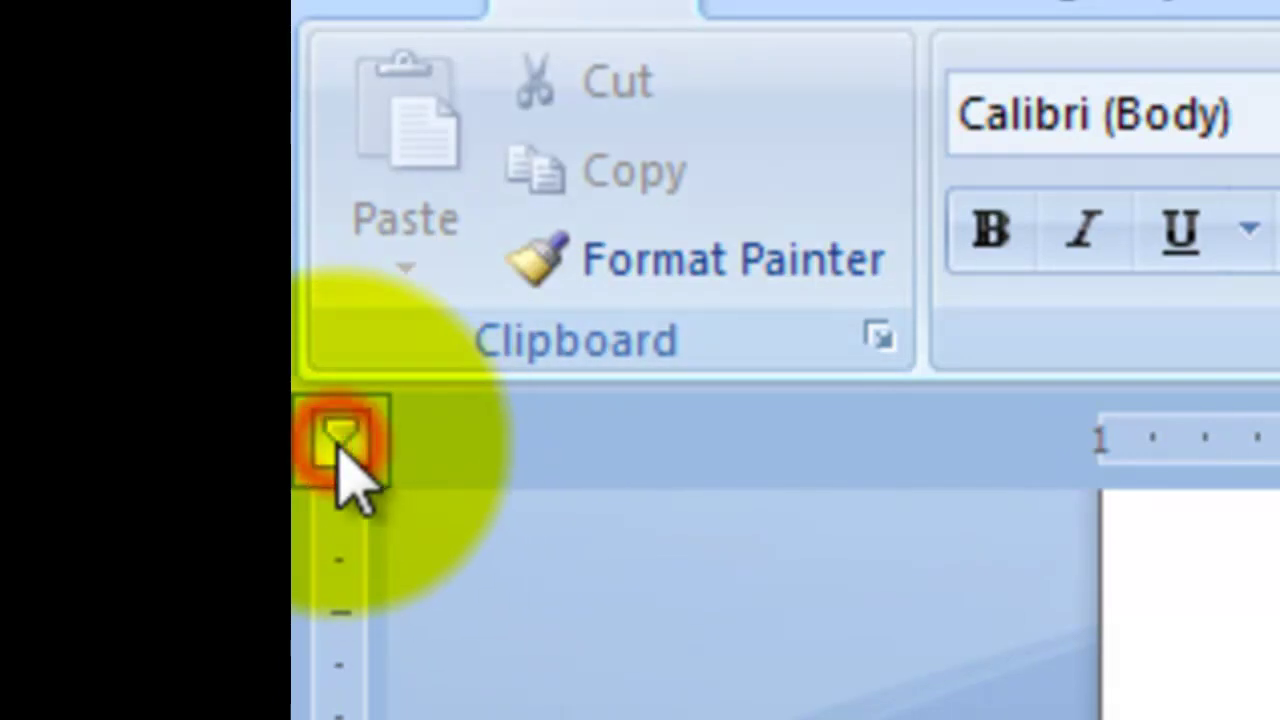
pyautogui.click(342, 441)
pyautogui.click(340, 436)
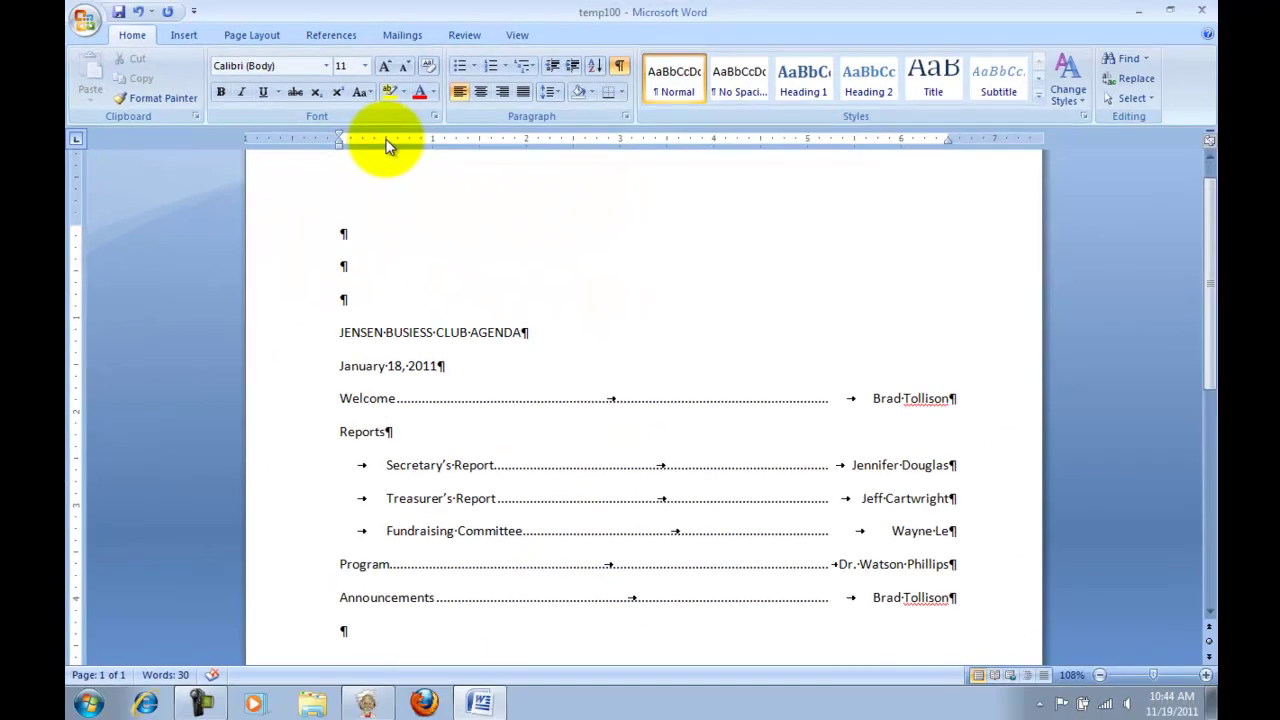
pyautogui.click(386, 138)
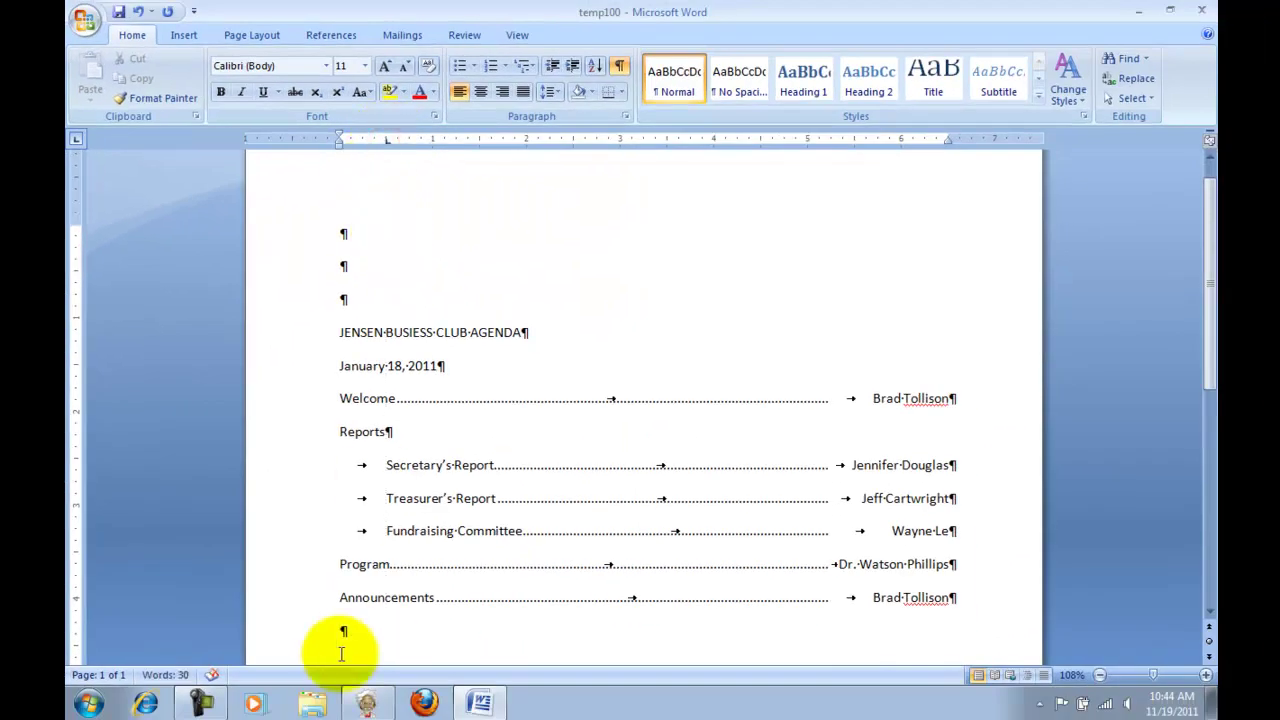
# Add a second left tab near 2.5 inches, cancel the Tabs dialog, and Tab-indent the empty line.
pyautogui.click(574, 139)
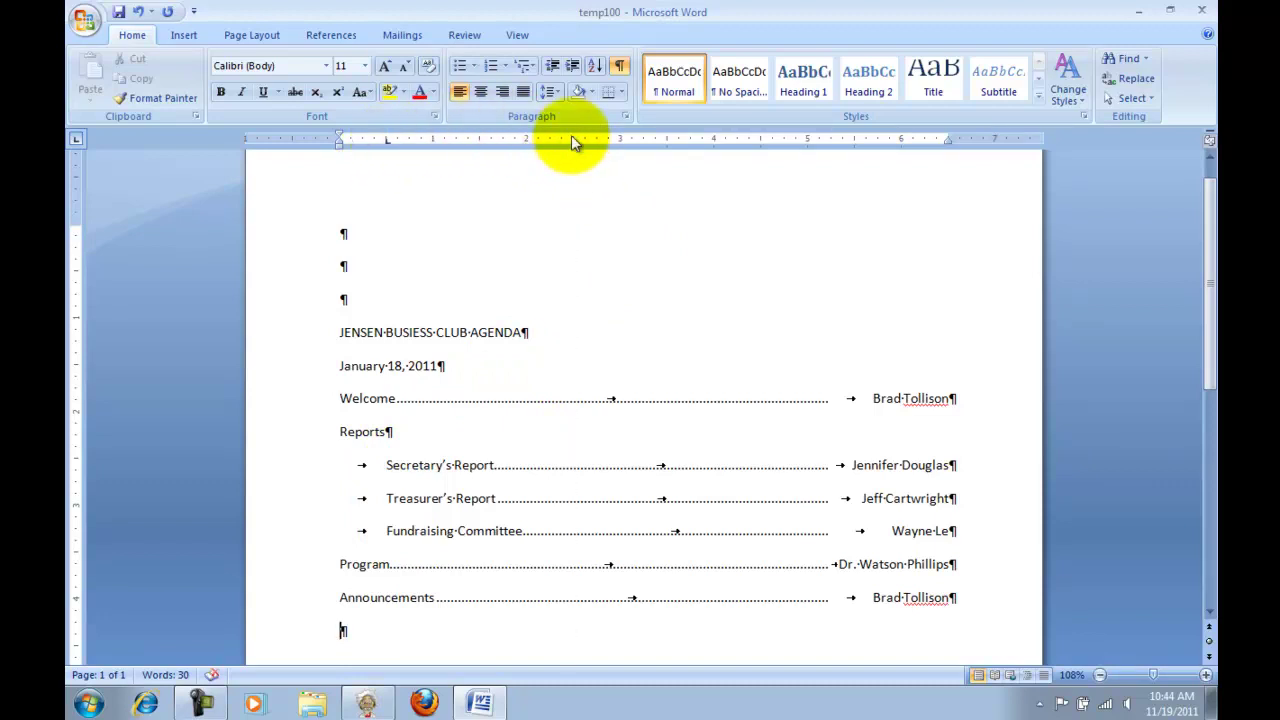
pyautogui.click(625, 116)
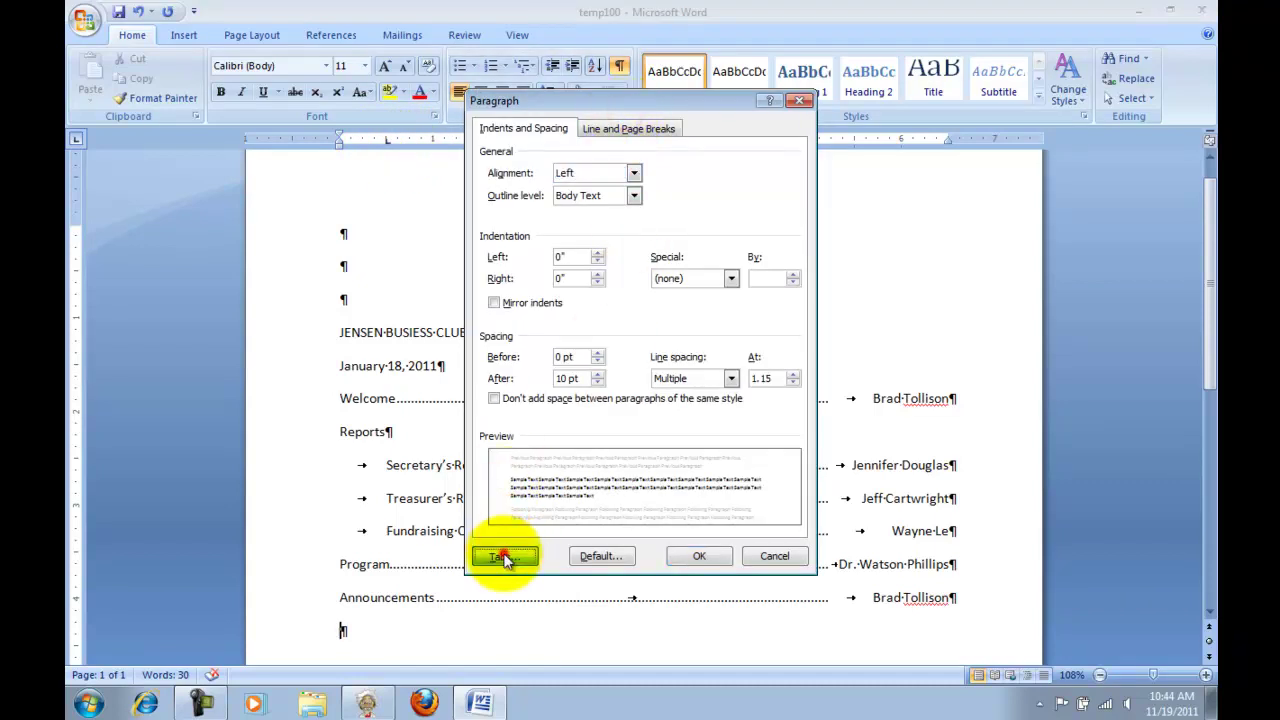
pyautogui.click(503, 556)
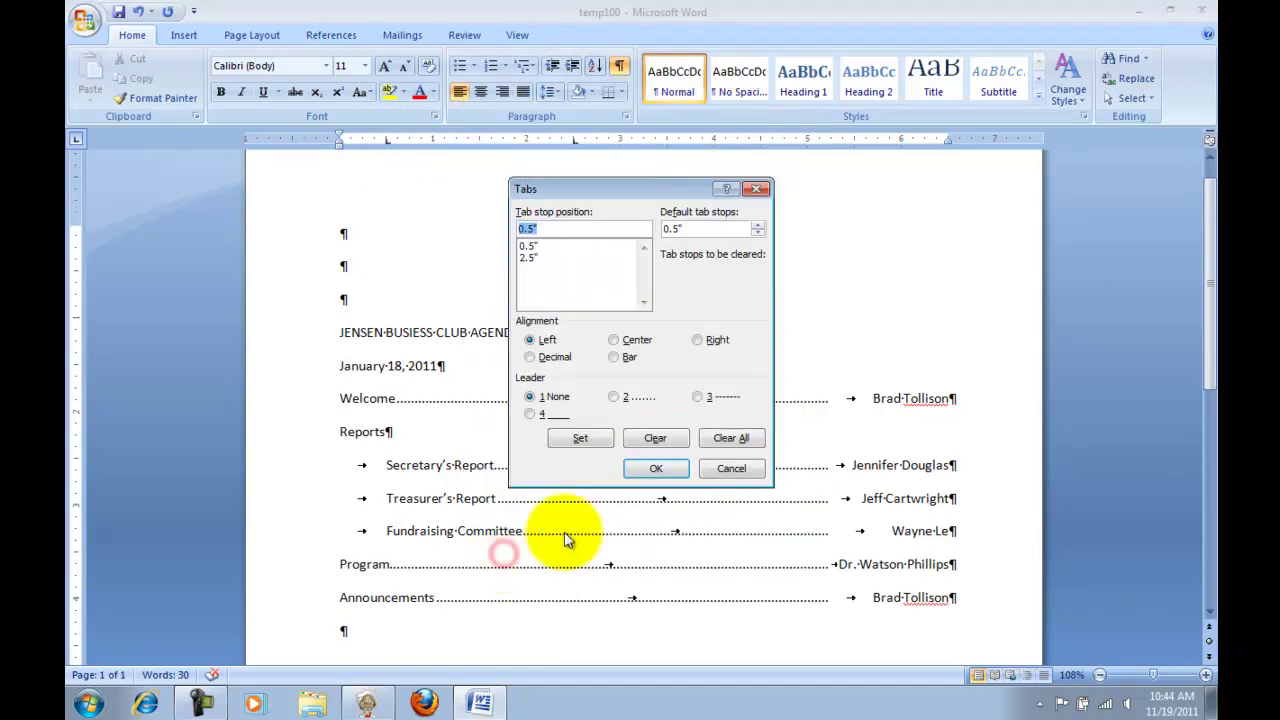
pyautogui.click(745, 466)
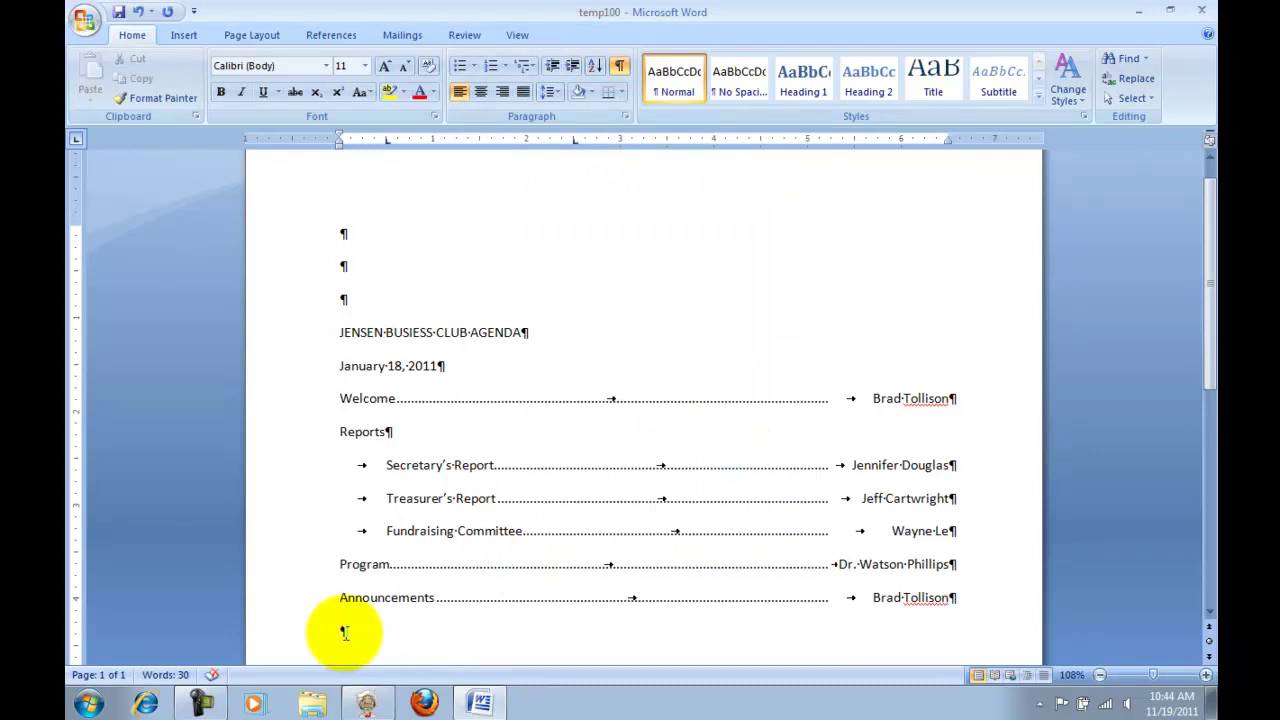
pyautogui.click(344, 632)
pyautogui.press('Tab')
# Enter sub-items 'Commuity Project Event' (Thursday, January 22) and 'Fundraising Envelopes Due' (Friday, Frebruary 6), then 'Adjournment'.
pyautogui.write('Commuity Project Event')
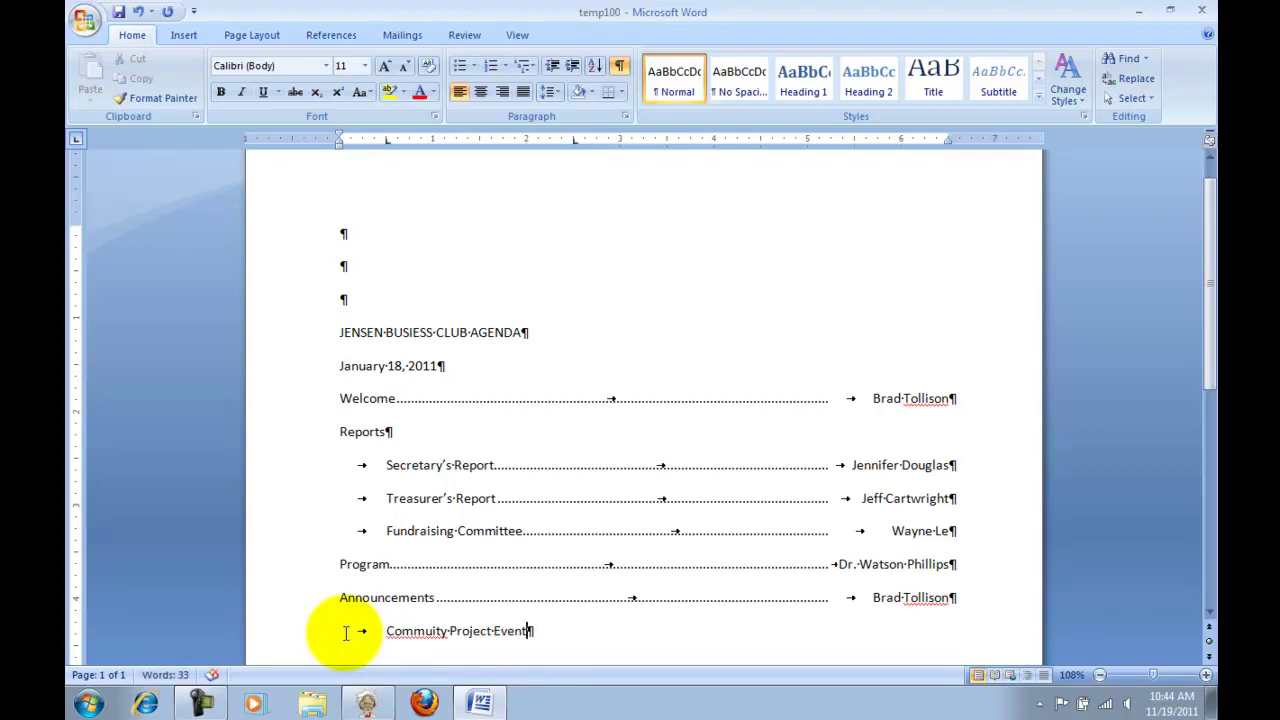
pyautogui.press('Tab')
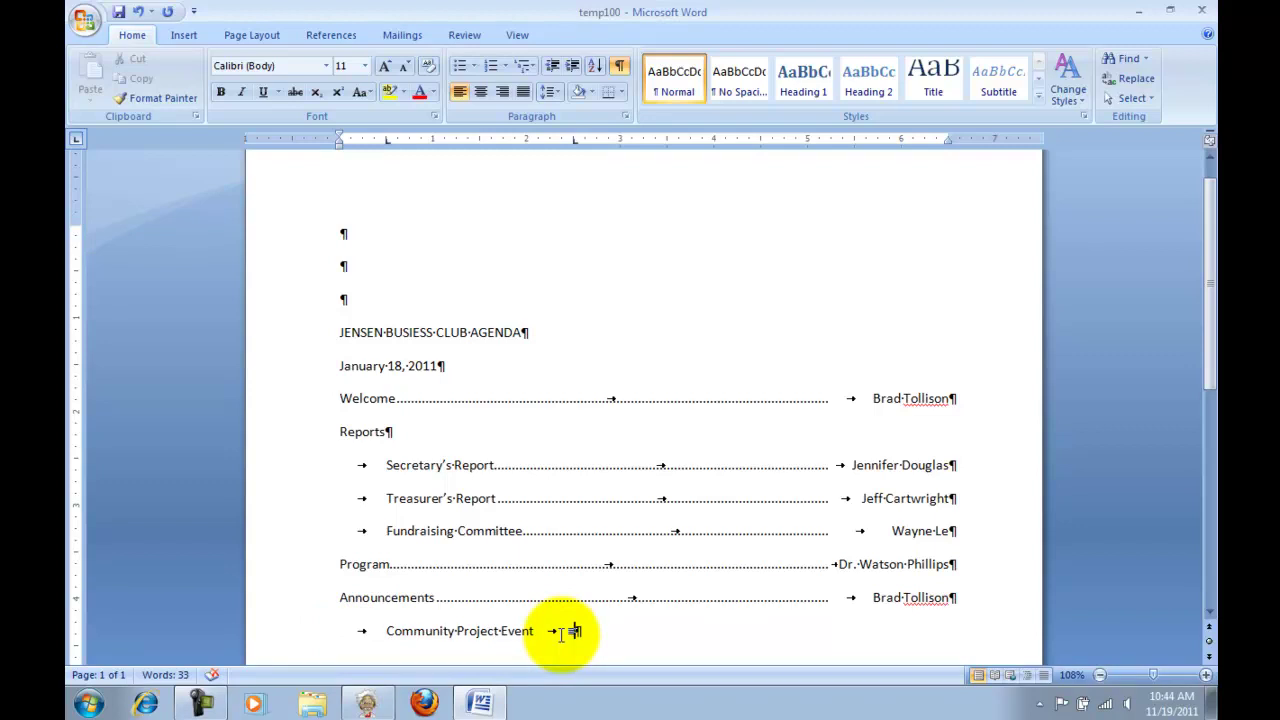
pyautogui.write('Thursda')
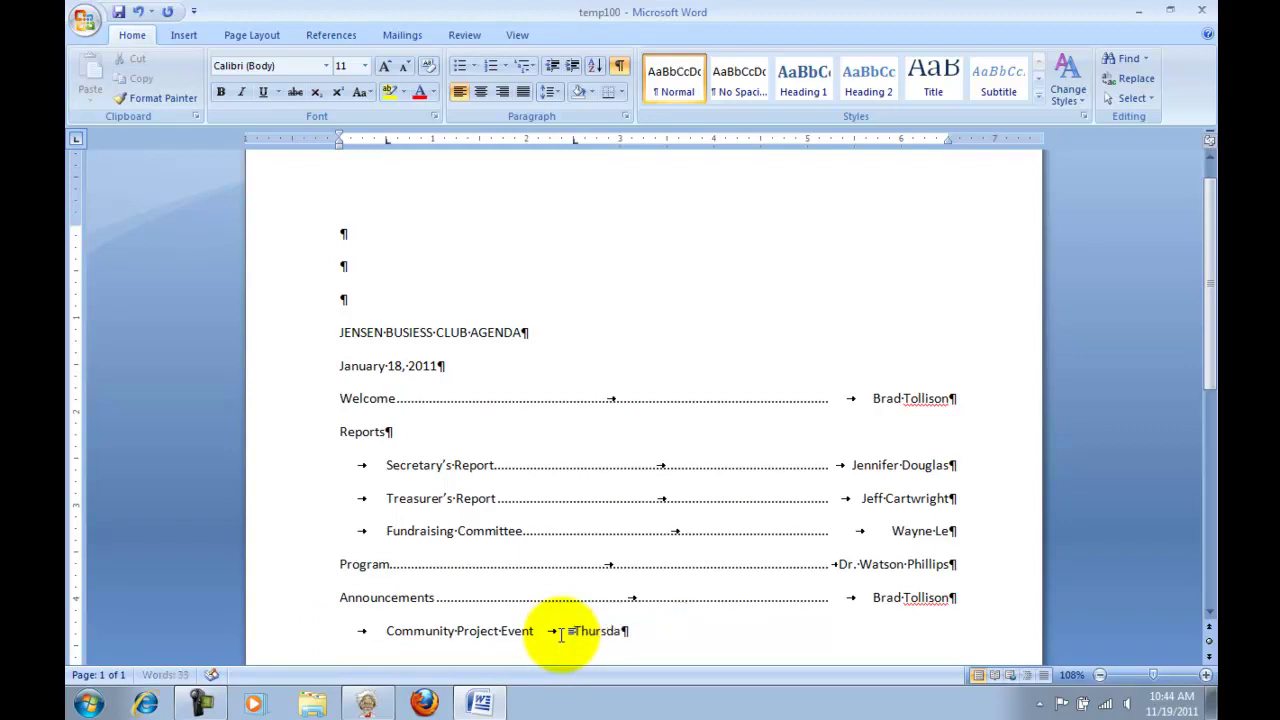
pyautogui.write('y, January 2')
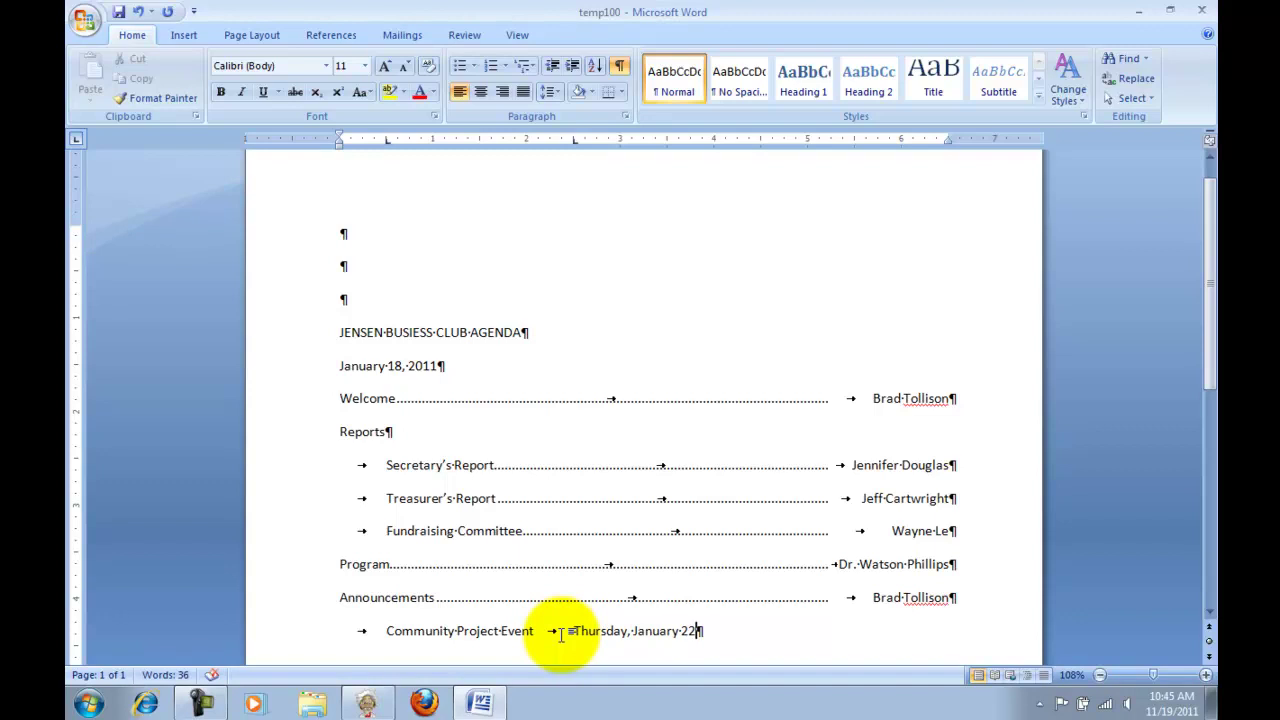
pyautogui.write('2')
pyautogui.press('Return')
pyautogui.write('Fundraising Envelopes')
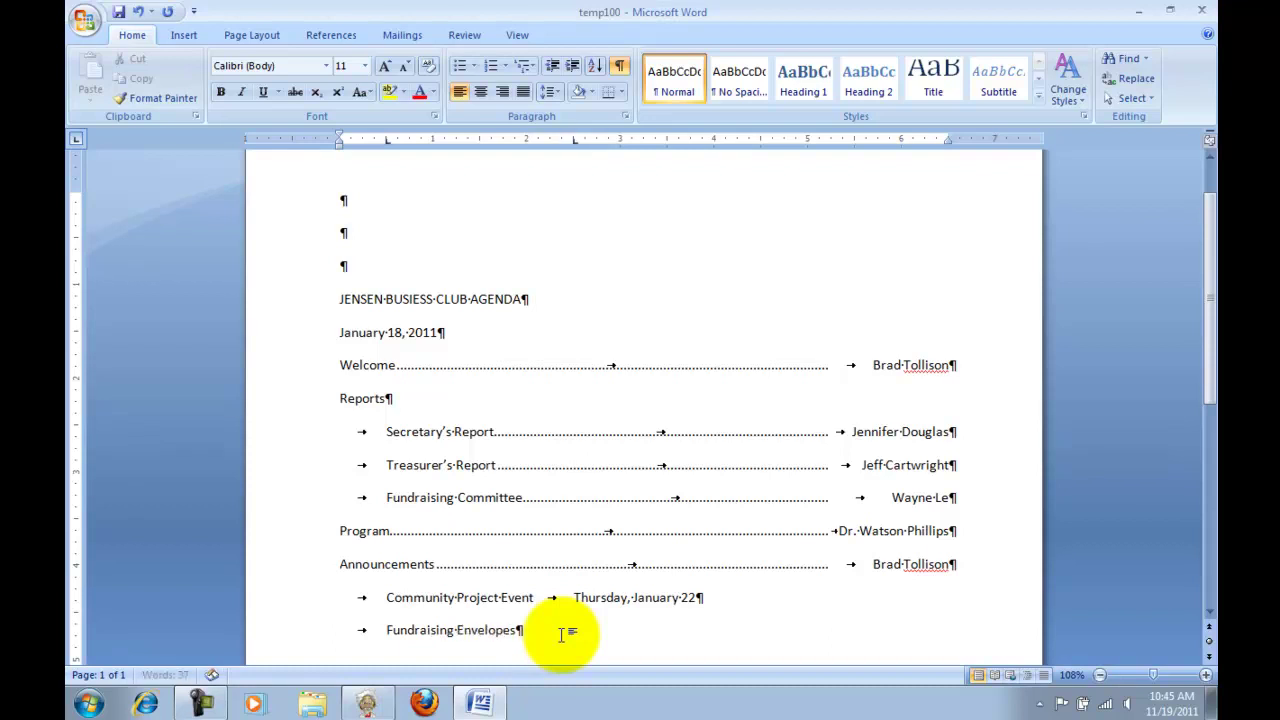
pyautogui.write(' Due')
pyautogui.press('Tab')
pyautogui.write('Fr')
pyautogui.write('iday, Frebruar')
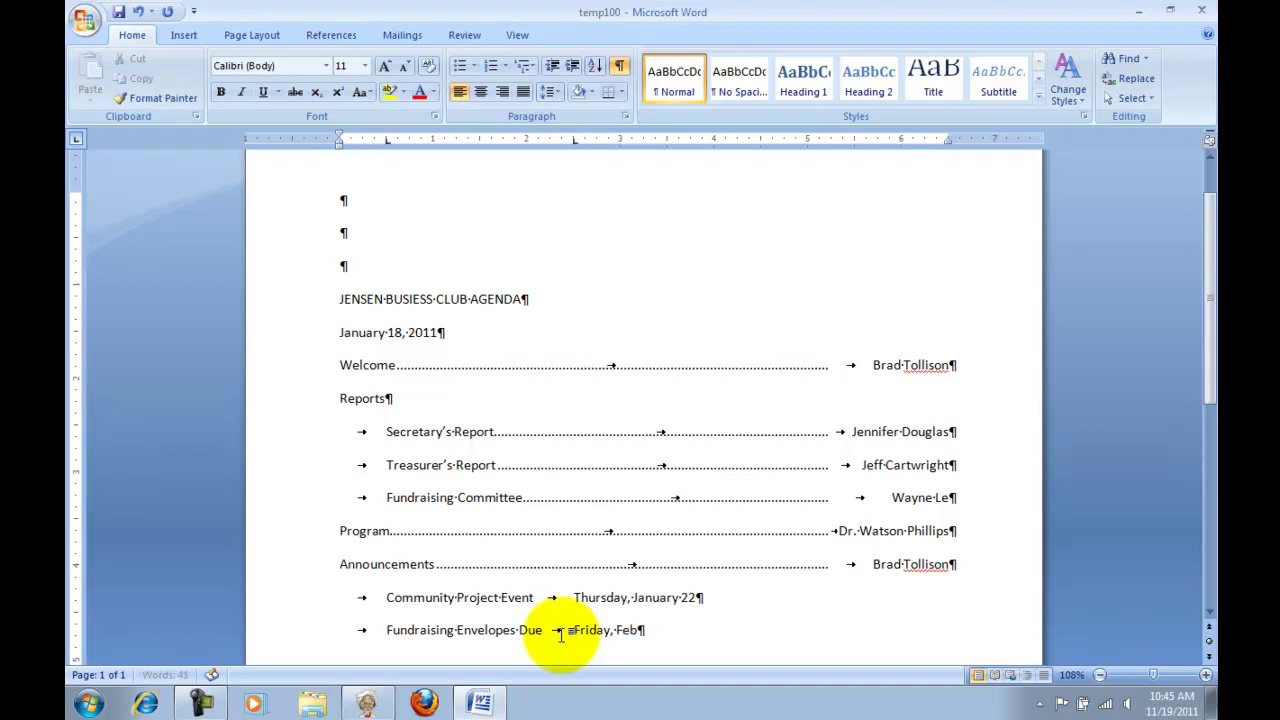
pyautogui.write('y 6')
pyautogui.press('Return')
pyautogui.write('Adjournment')
pyautogui.scroll(1, 1200, 357)
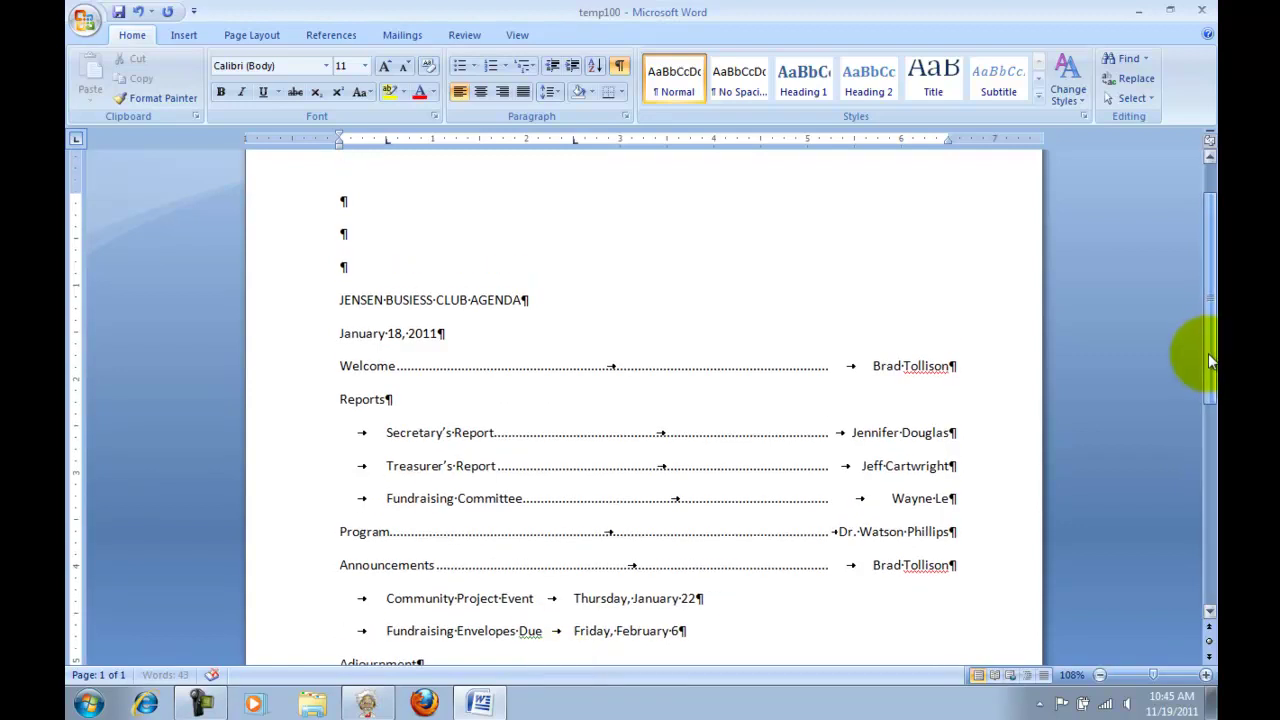
# Make the title and date lines 14-point, bold and centred.
pyautogui.click(437, 335)
pyautogui.moveTo(437, 335); pyautogui.dragTo(354, 316)
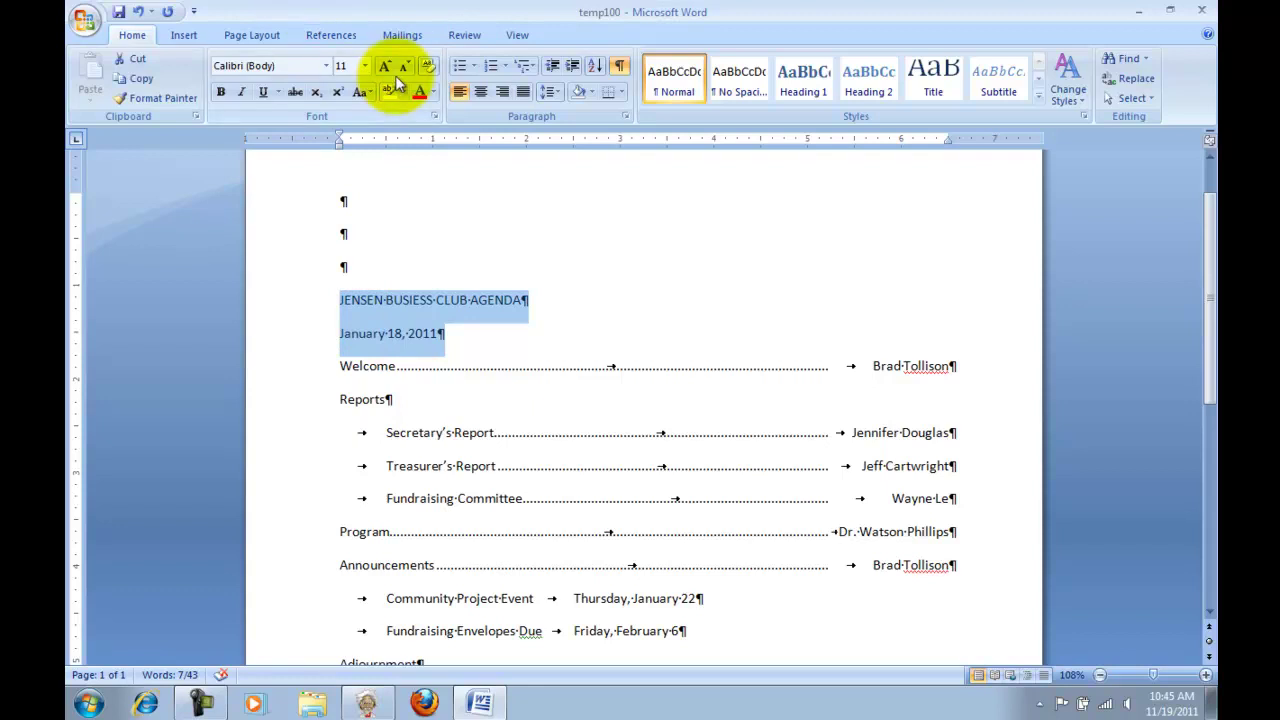
pyautogui.click(366, 64)
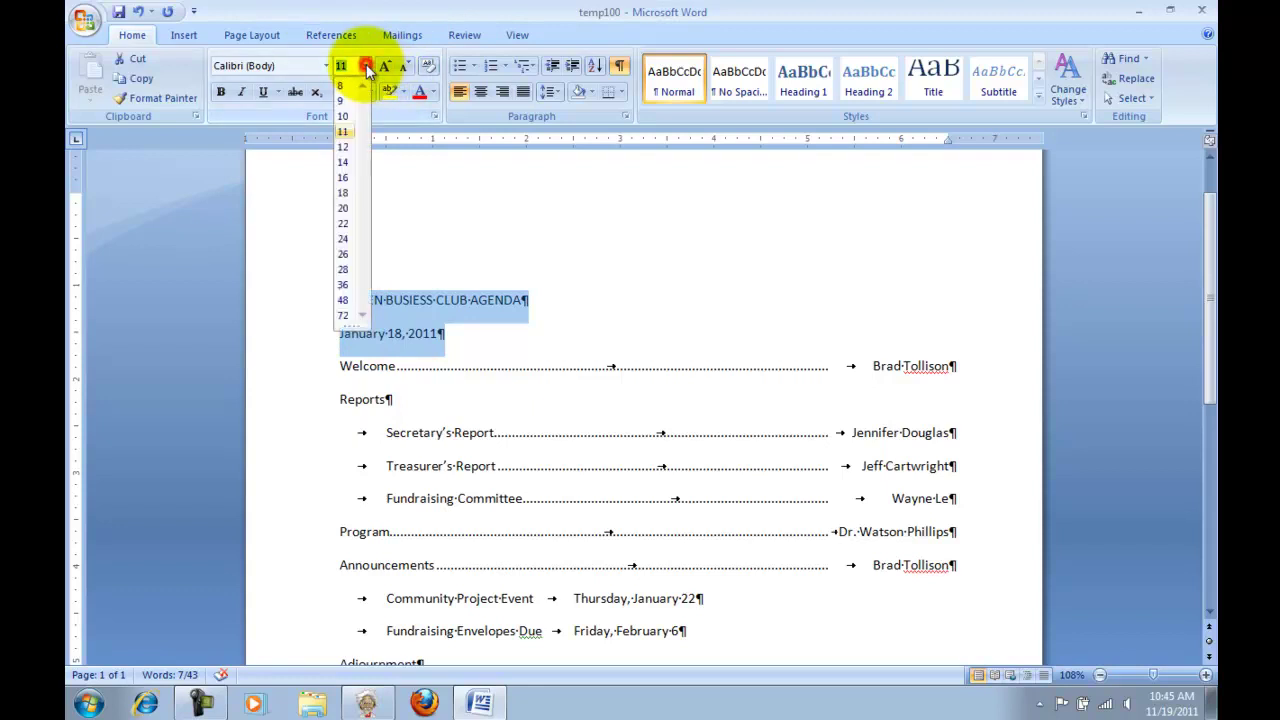
pyautogui.click(346, 159)
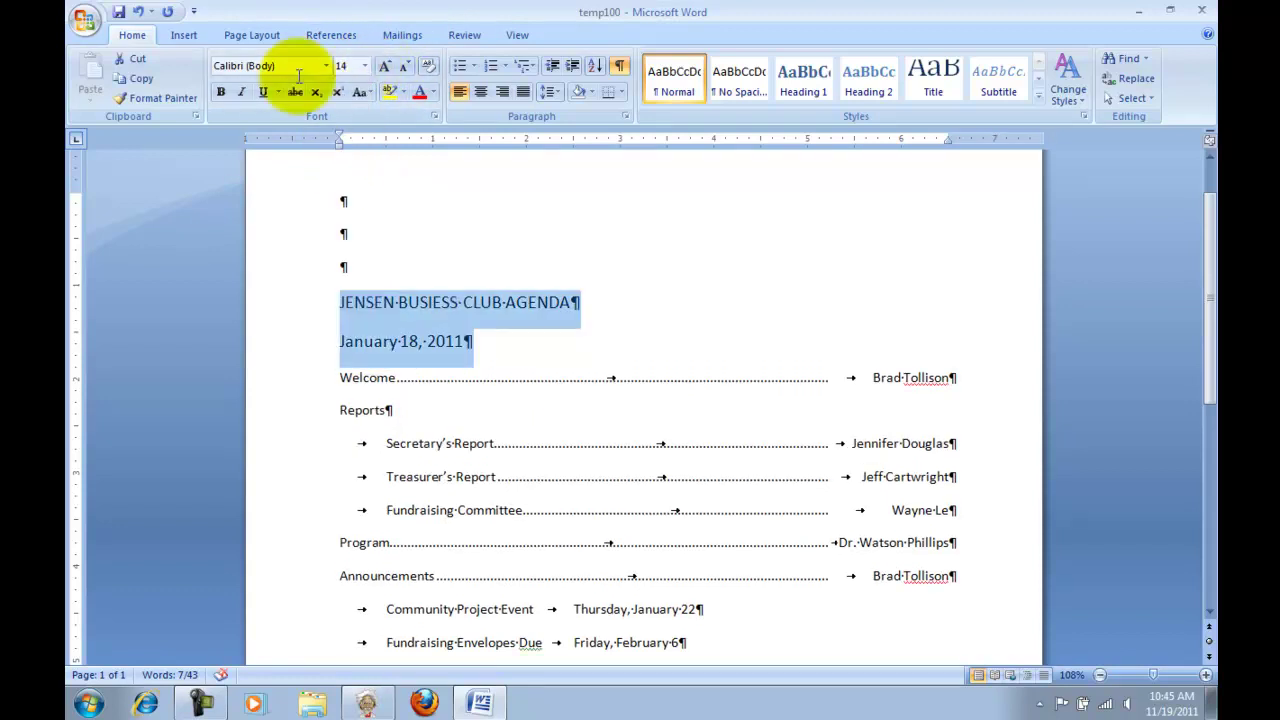
pyautogui.click(220, 92)
pyautogui.click(480, 92)
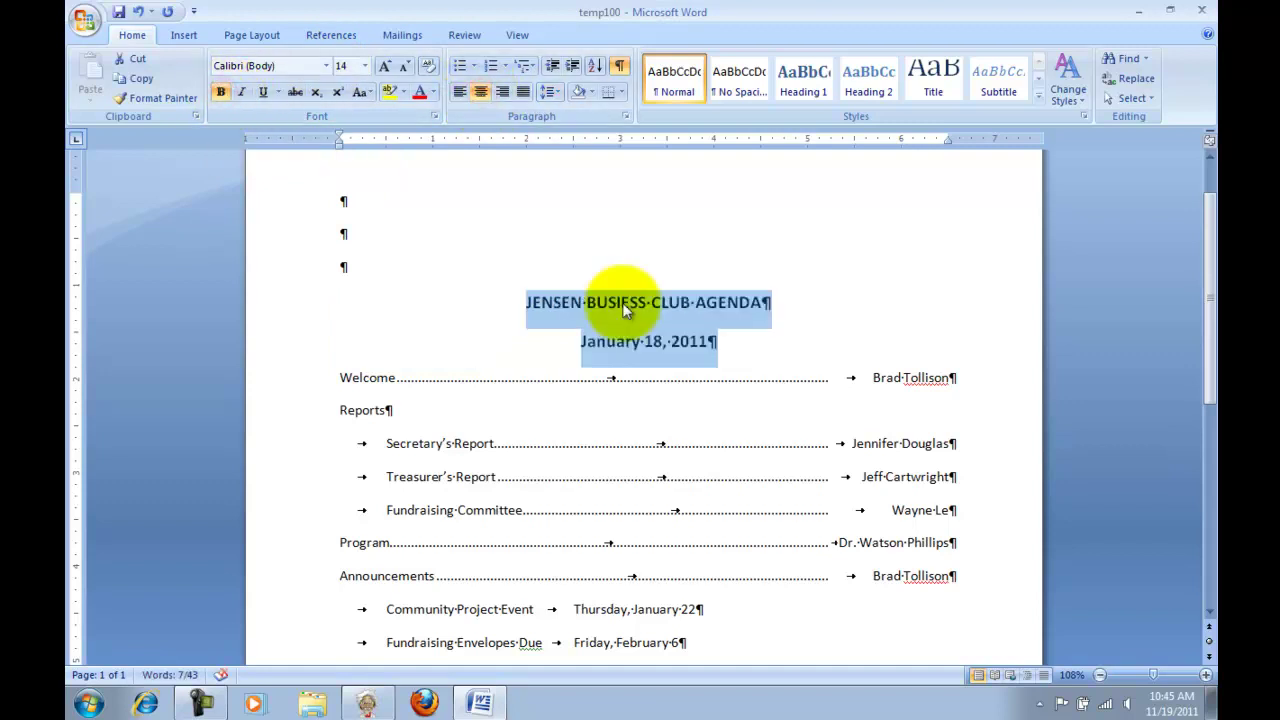
# Correct 'BUSIESS' to 'BUSINESS' in the title.
pyautogui.click(636, 308)
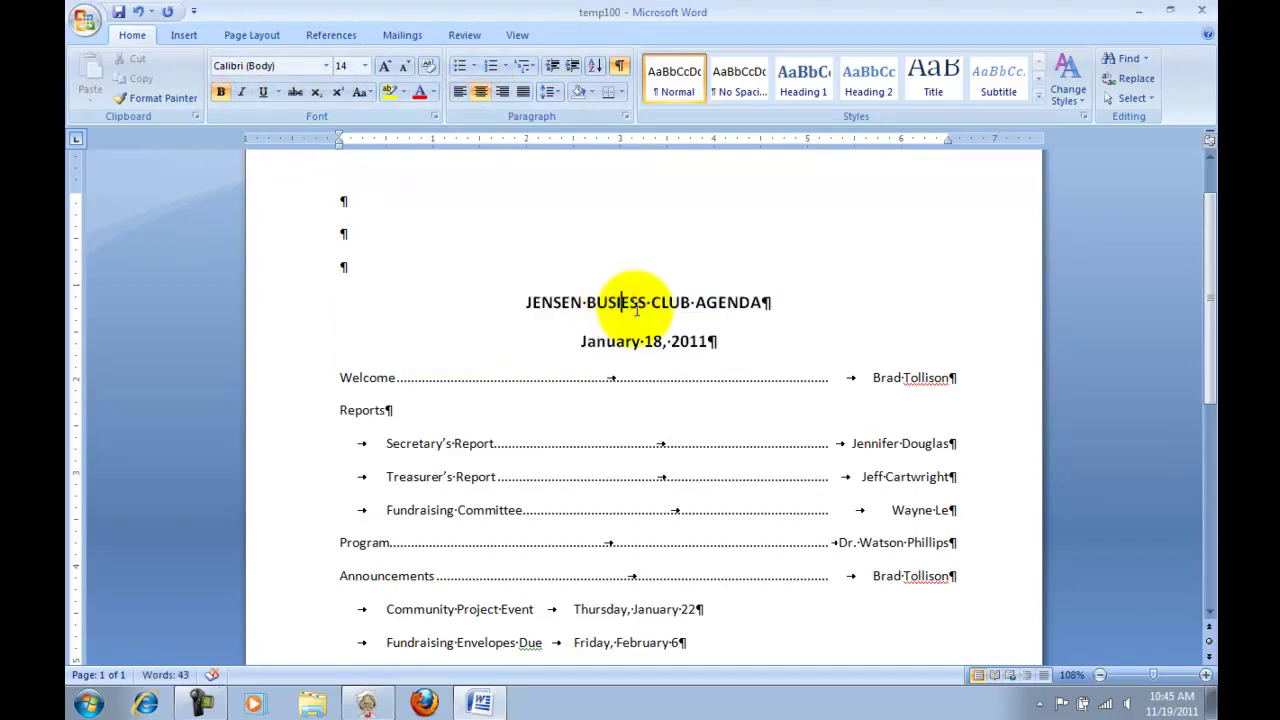
pyautogui.write('n')
pyautogui.press('BackSpace')
pyautogui.write('N')
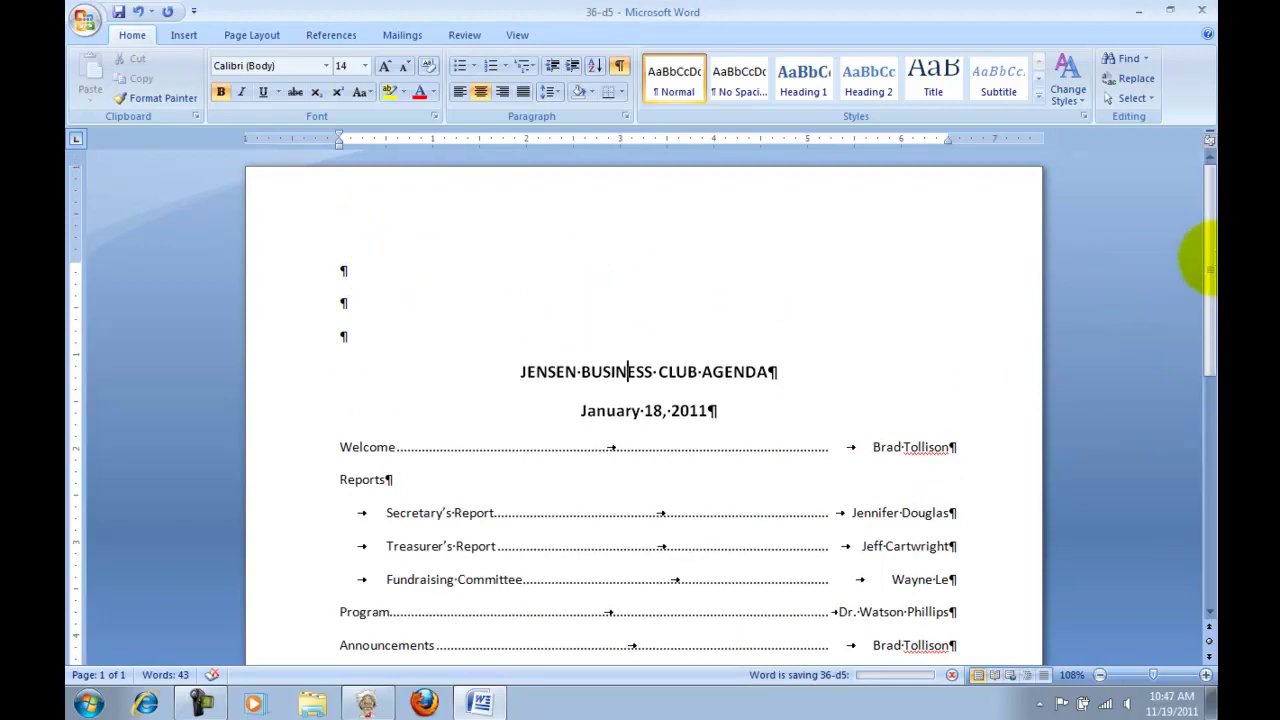
# Scroll through the saved 36-d5 agenda to review it from title to Adjournment.
pyautogui.scroll(-1, 1207, 290)
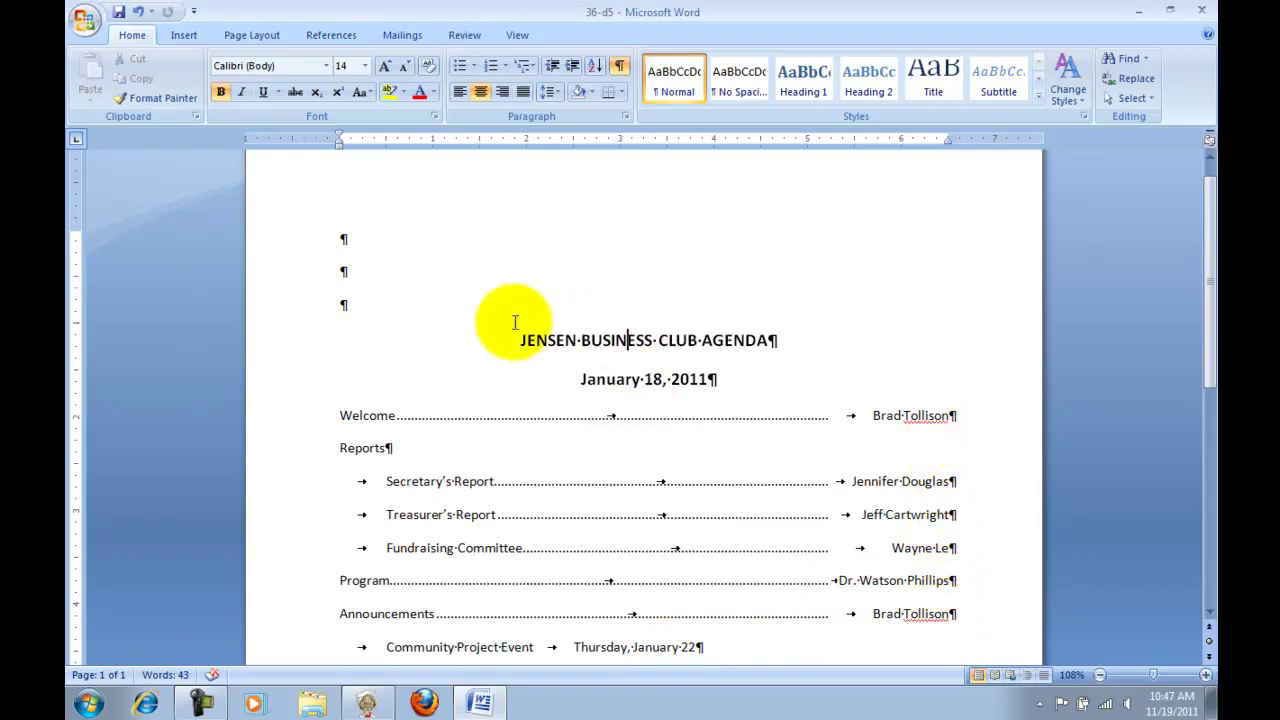
pyautogui.moveTo(1210, 285); pyautogui.dragTo(1212, 340)
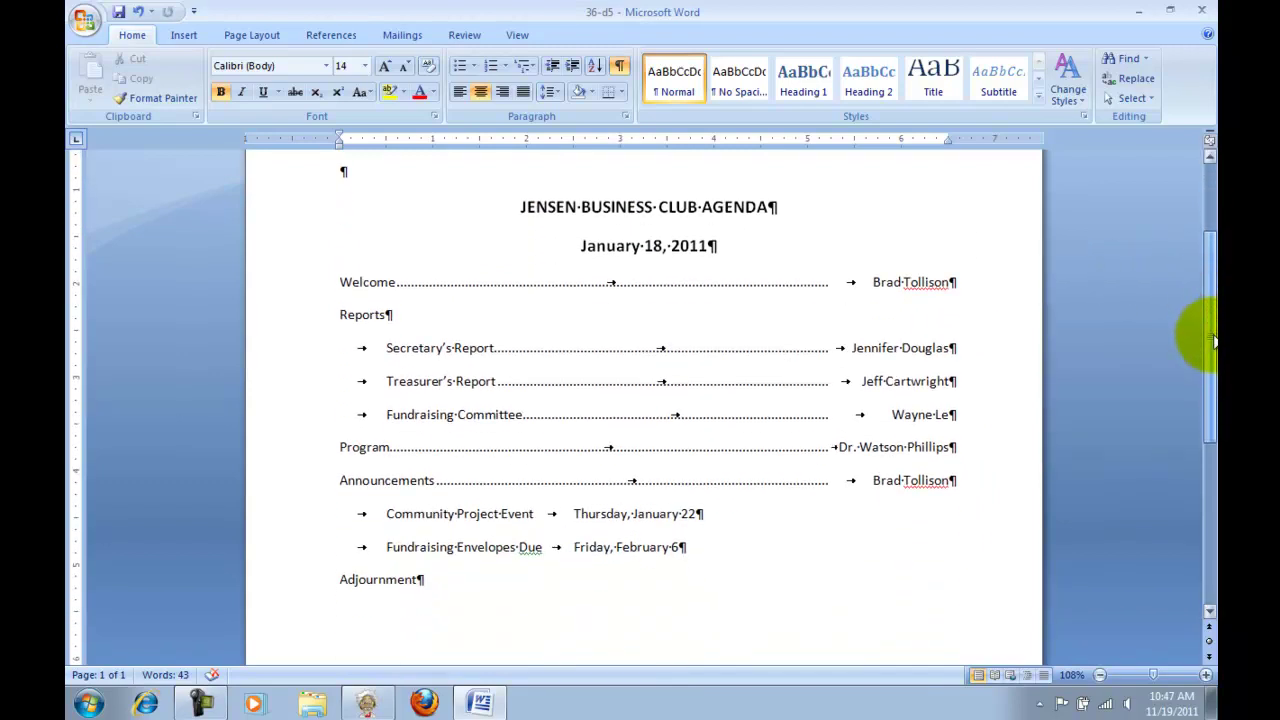